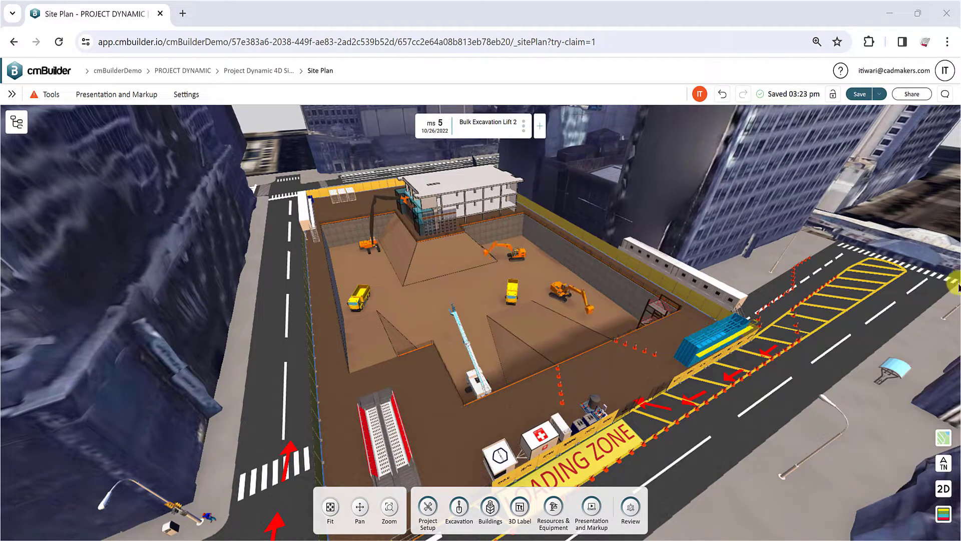
- Orbit the 3D view of milestone 5's excavation pit a little
{"action": "mouse_move", "coordinate": [648, 365]}
{"action": "left_mouse_down"}
{"action": "mouse_move", "coordinate": [670, 335]}
{"action": "mouse_move", "coordinate": [638, 370]}
{"action": "left_mouse_up"}
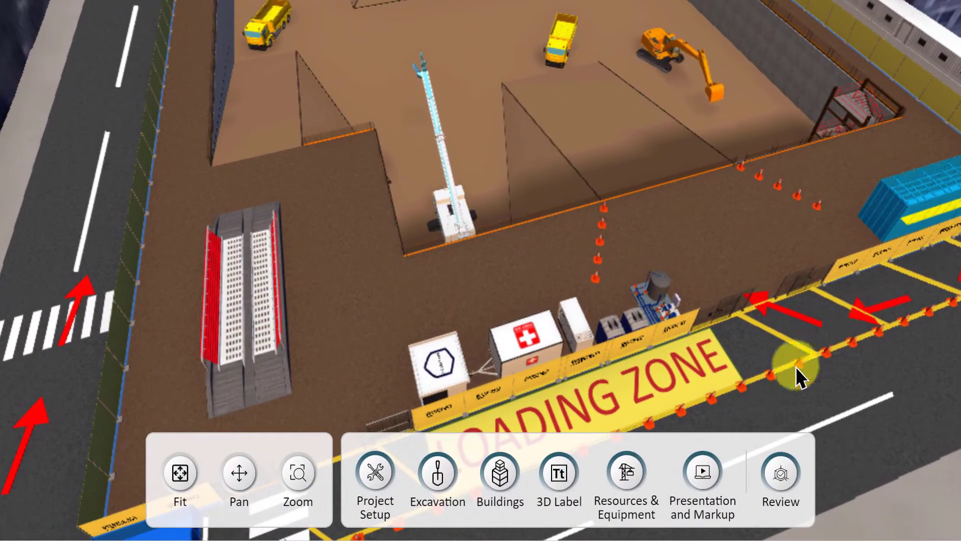
- Open the Presentation & Markup slide list and preview the milestone's Presentation Mode option
{"action": "left_click", "coordinate": [703, 478]}
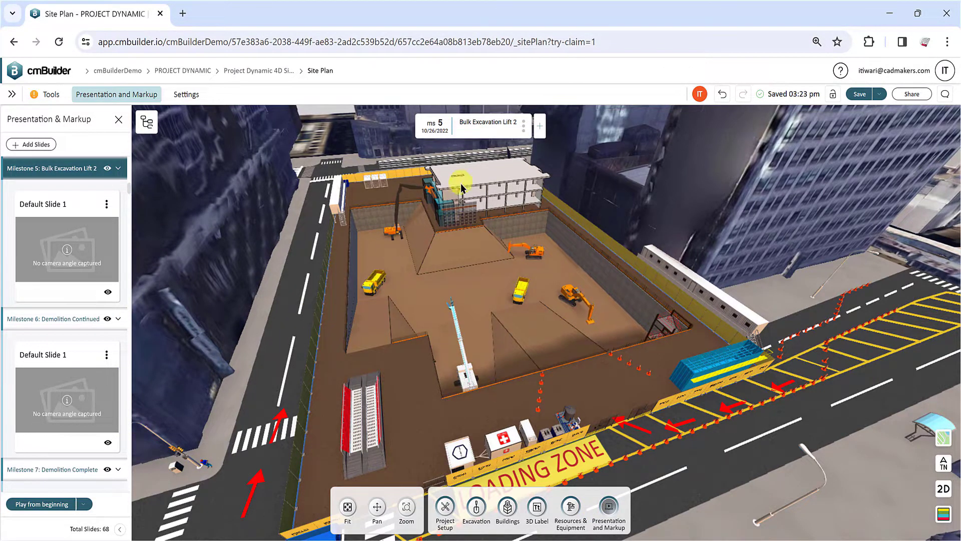
{"action": "left_click", "coordinate": [524, 125]}
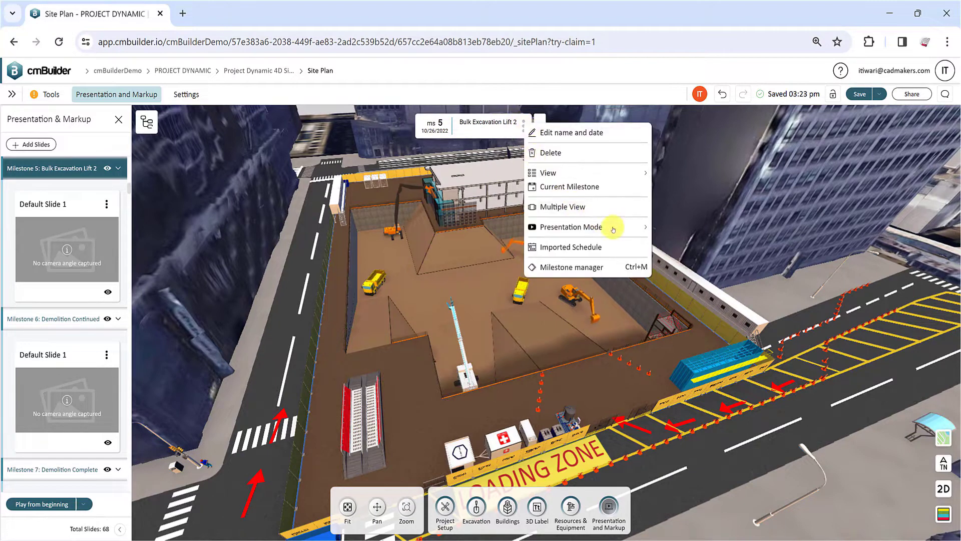
{"action": "mouse_move", "coordinate": [607, 226]}
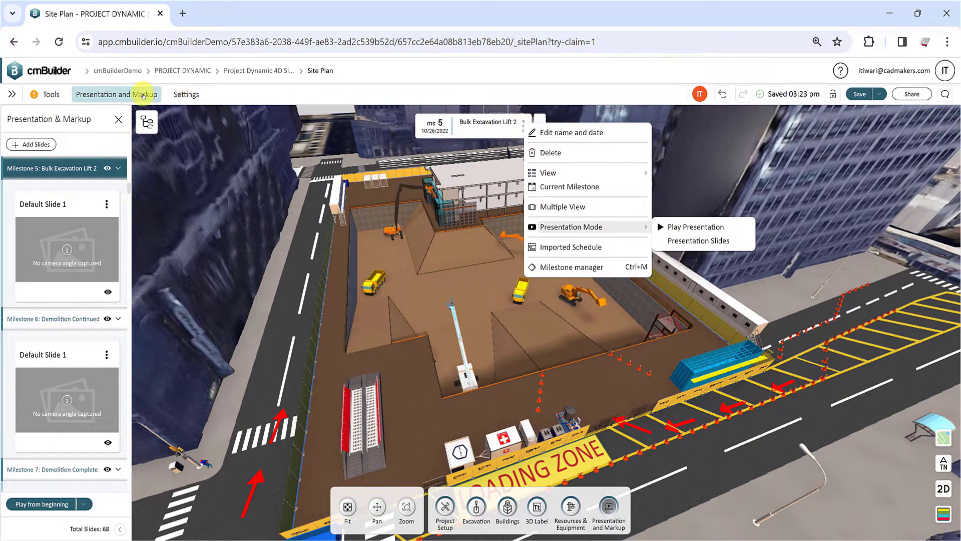
{"action": "left_click", "coordinate": [239, 93]}
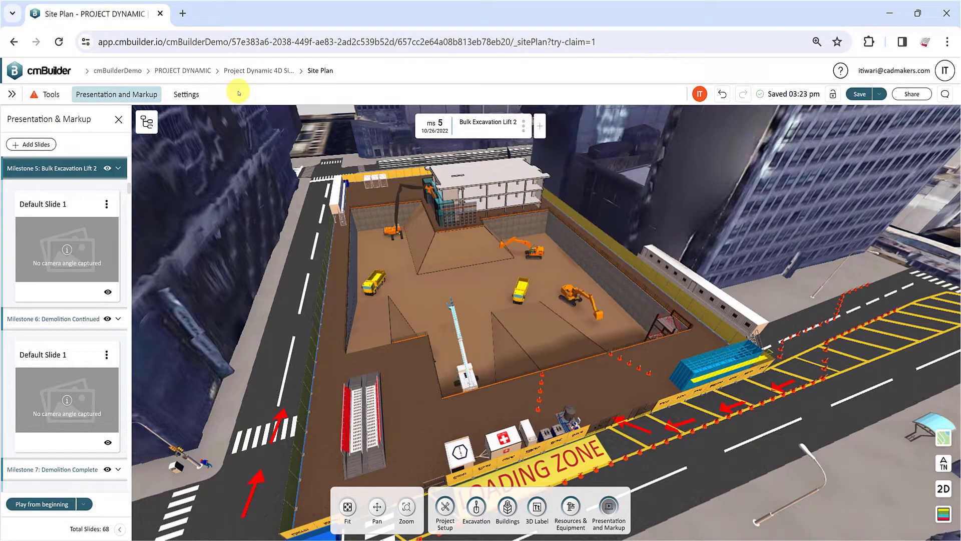
- Scroll the 68 per-milestone slides and show Presentation Mode in the milestone menu again
{"action": "scroll", "coordinate": [90, 345], "scroll_direction": "down", "scroll_amount": 4}
{"action": "scroll", "coordinate": [89, 344], "scroll_direction": "down", "scroll_amount": 2}
{"action": "scroll", "coordinate": [92, 404], "scroll_direction": "down", "scroll_amount": 2}
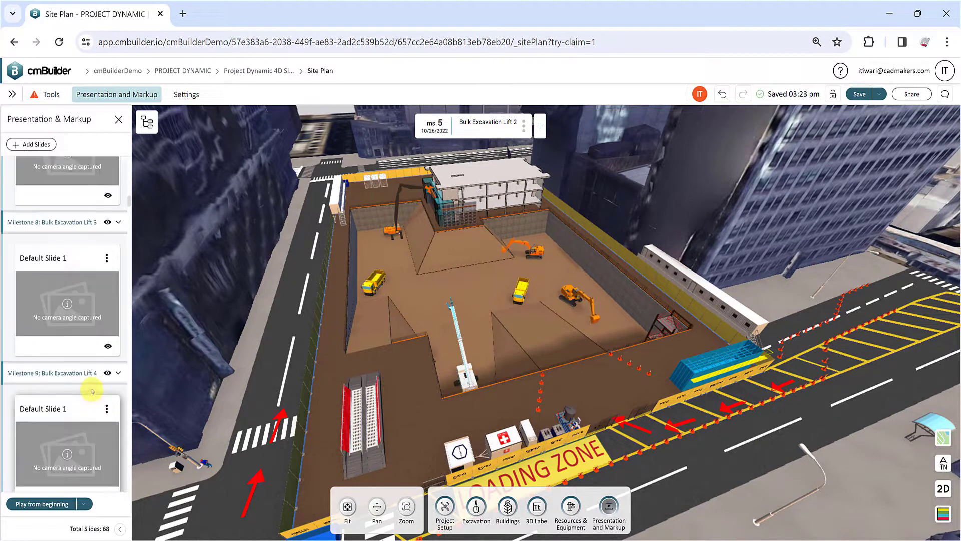
{"action": "scroll", "coordinate": [92, 387], "scroll_direction": "up", "scroll_amount": 9}
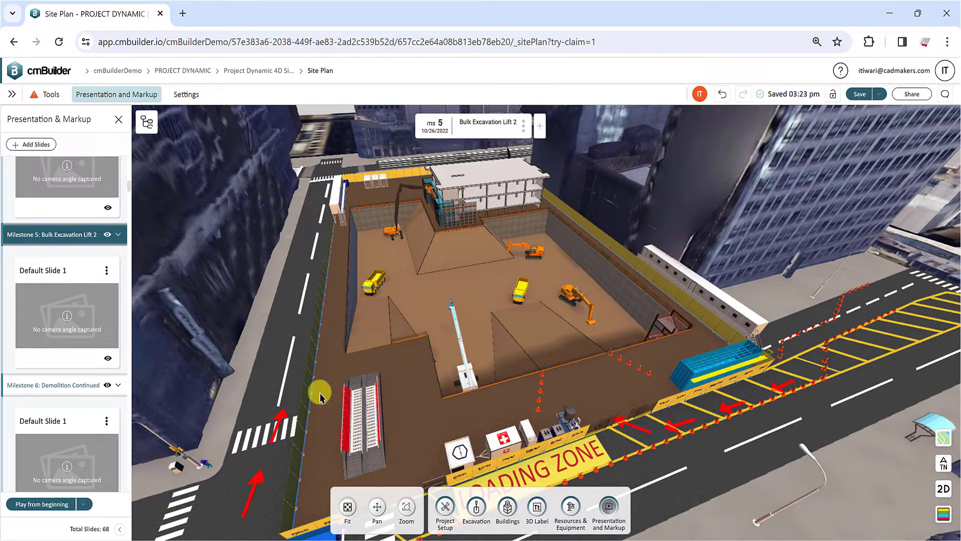
{"action": "left_click", "coordinate": [524, 127]}
{"action": "mouse_move", "coordinate": [598, 229]}
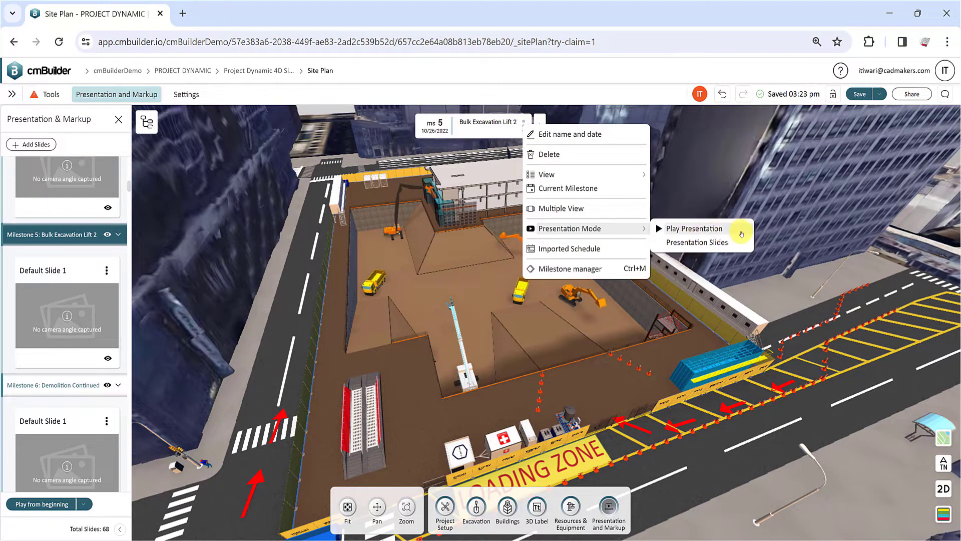
{"action": "left_click", "coordinate": [460, 89]}
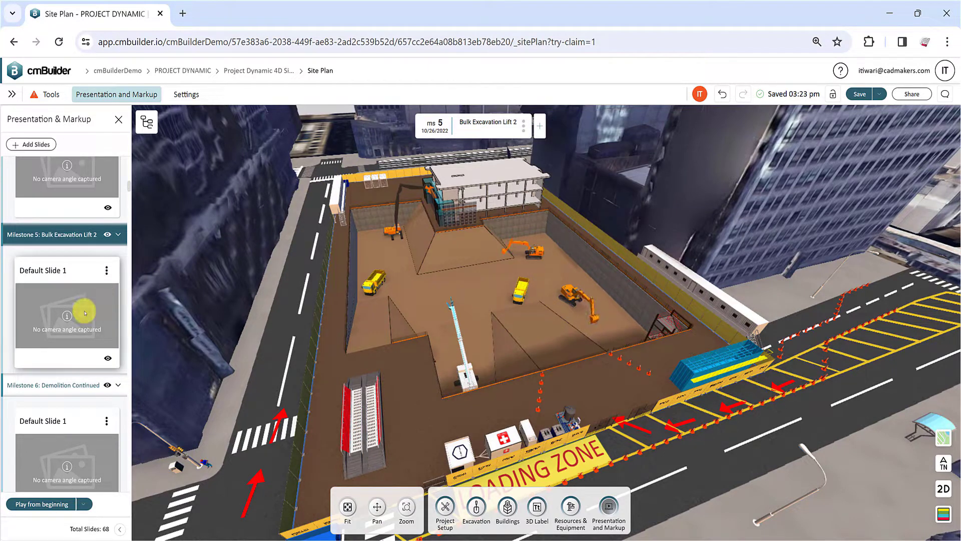
- Add Slide 2 to Milestone 5 and capture the current camera angle for Default Slide 1
{"action": "left_click", "coordinate": [28, 145]}
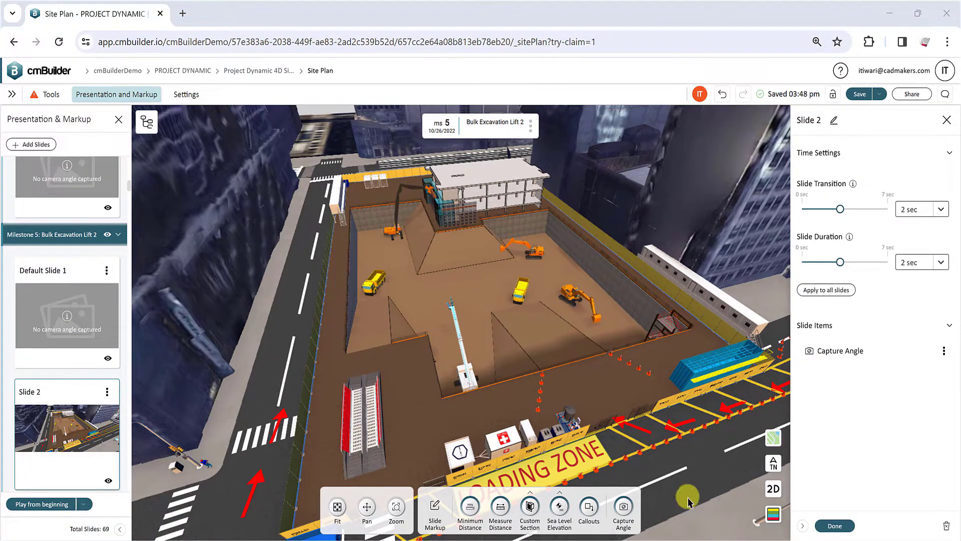
{"action": "left_click", "coordinate": [834, 525]}
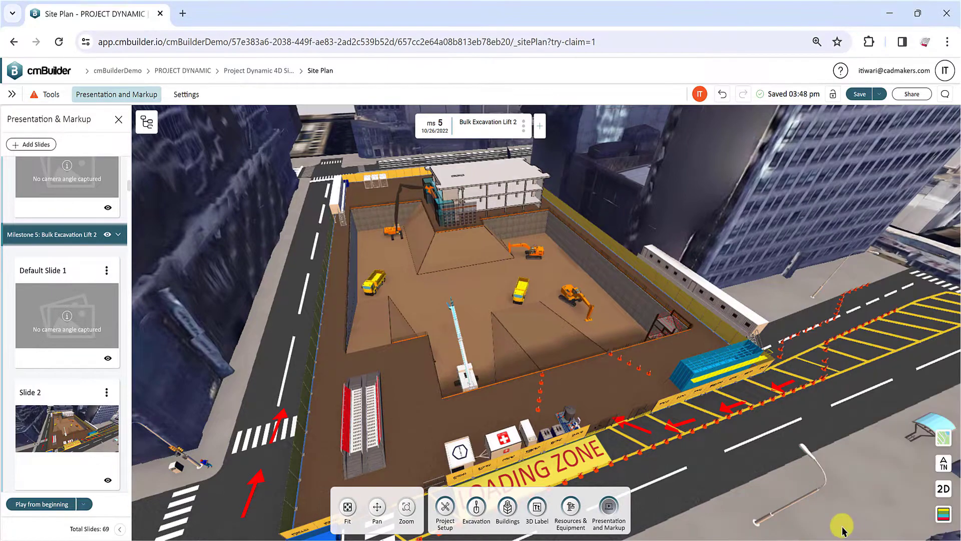
{"action": "left_click", "coordinate": [93, 306]}
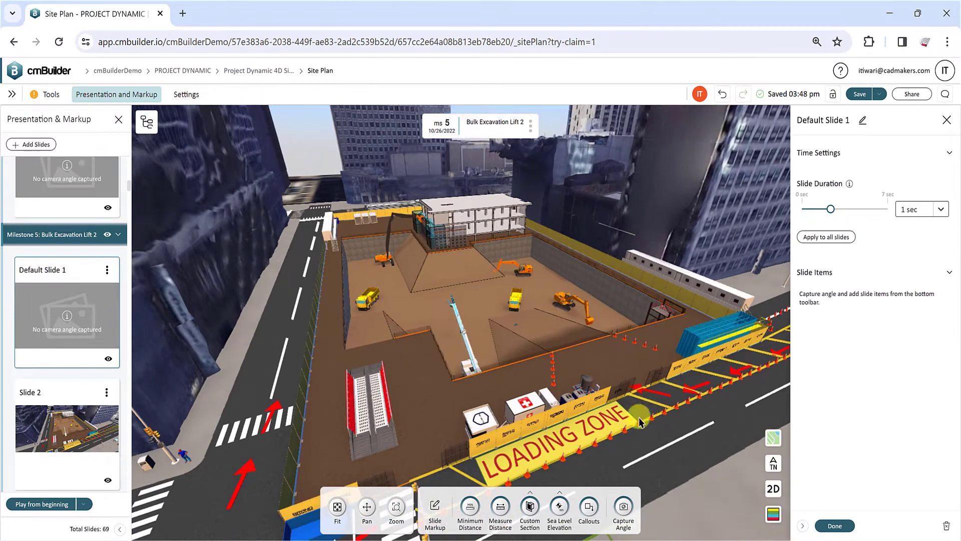
{"action": "left_click", "coordinate": [623, 506]}
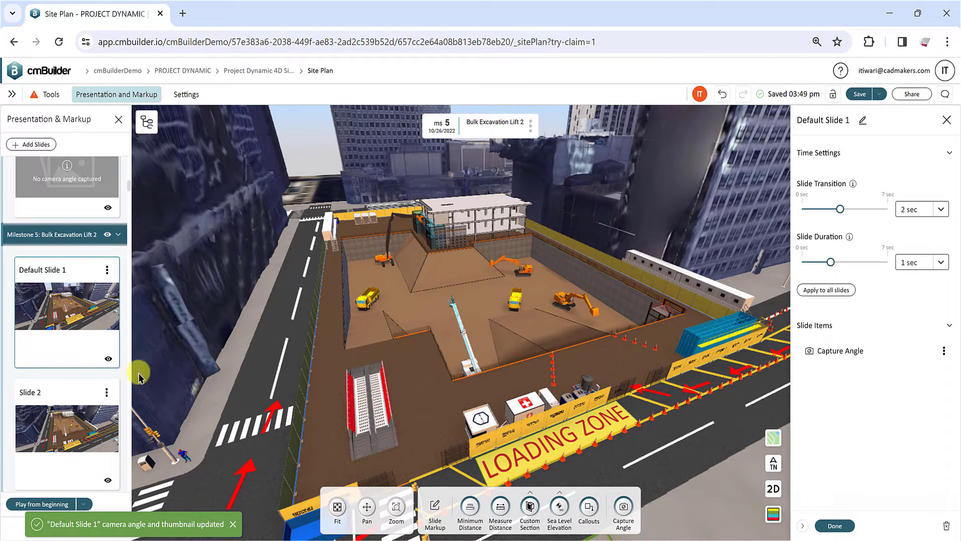
- Add Slide 3 to Milestone 5, bringing the presentation to 70 slides
{"action": "scroll", "coordinate": [123, 383], "scroll_direction": "down", "scroll_amount": 3}
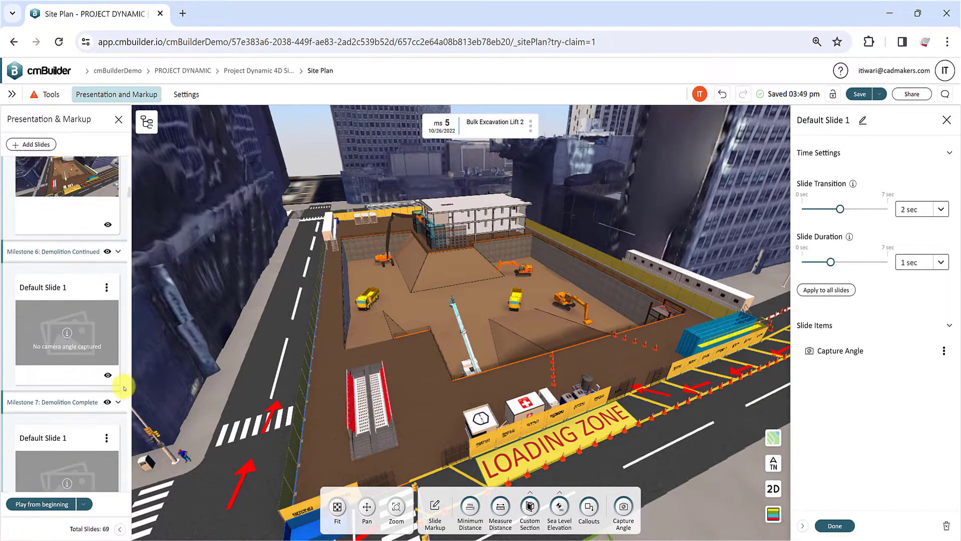
{"action": "scroll", "coordinate": [124, 388], "scroll_direction": "up", "scroll_amount": 3}
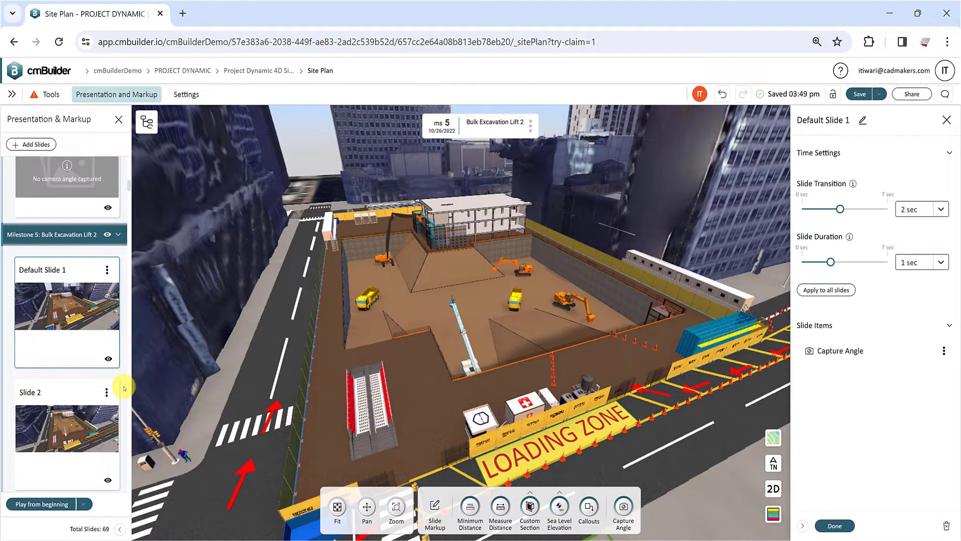
{"action": "scroll", "coordinate": [124, 388], "scroll_direction": "down", "scroll_amount": 1}
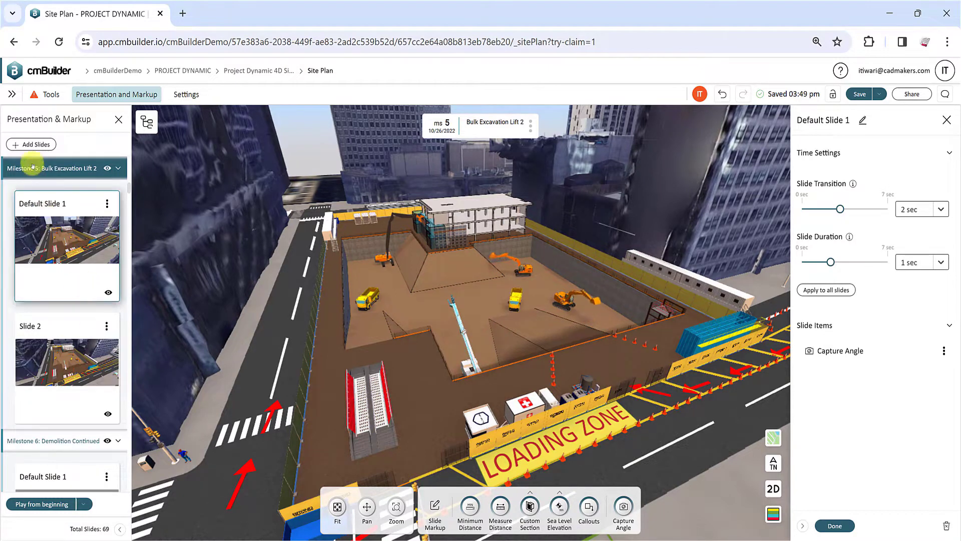
{"action": "left_click", "coordinate": [32, 144]}
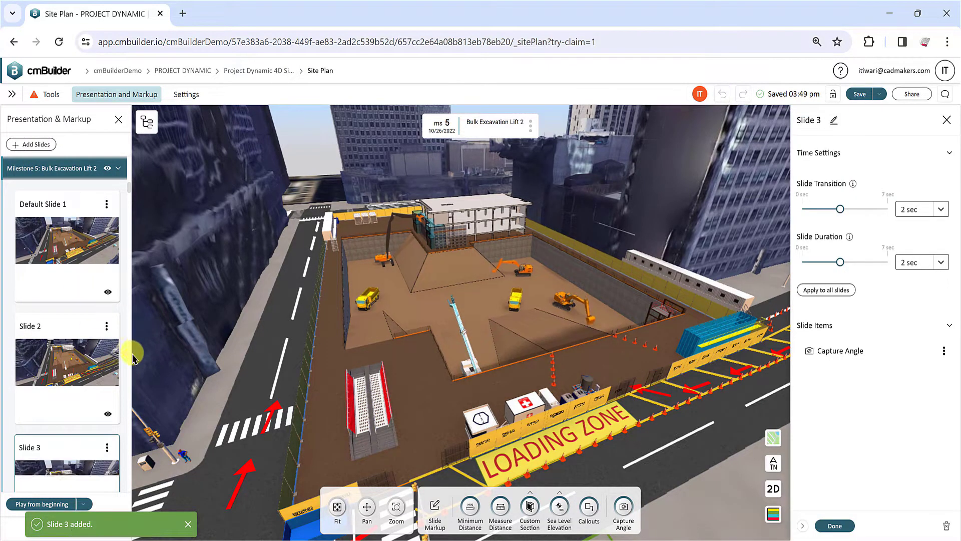
{"action": "scroll", "coordinate": [128, 386], "scroll_direction": "down", "scroll_amount": 4}
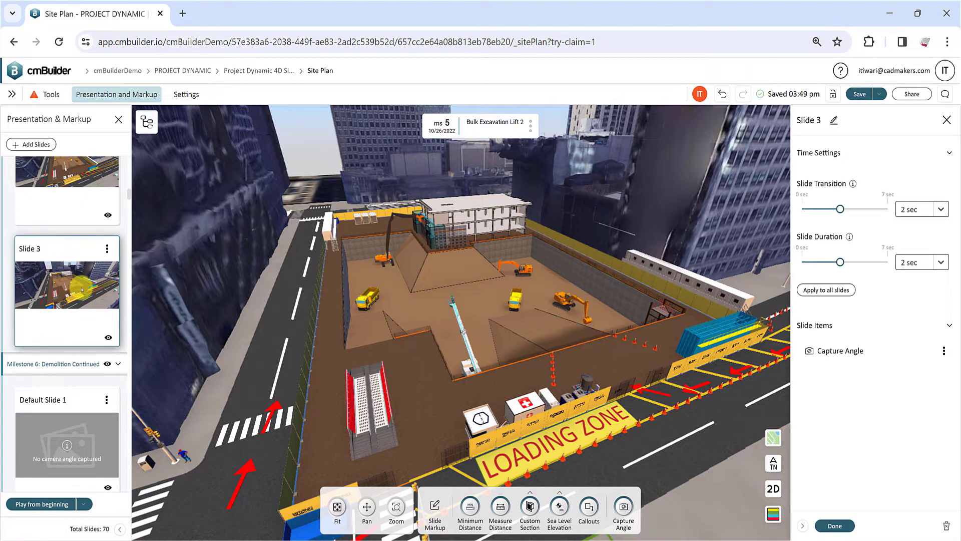
{"action": "scroll", "coordinate": [126, 425], "scroll_direction": "up", "scroll_amount": 4}
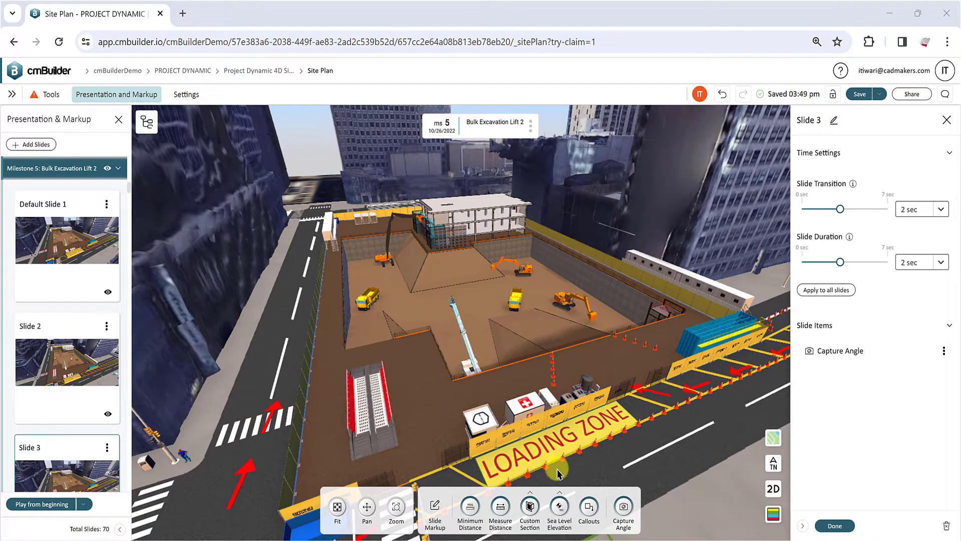
- Place a yellow callout reading 'This is a callout markup' on the ramp, with a clickable link
{"action": "left_click", "coordinate": [591, 507]}
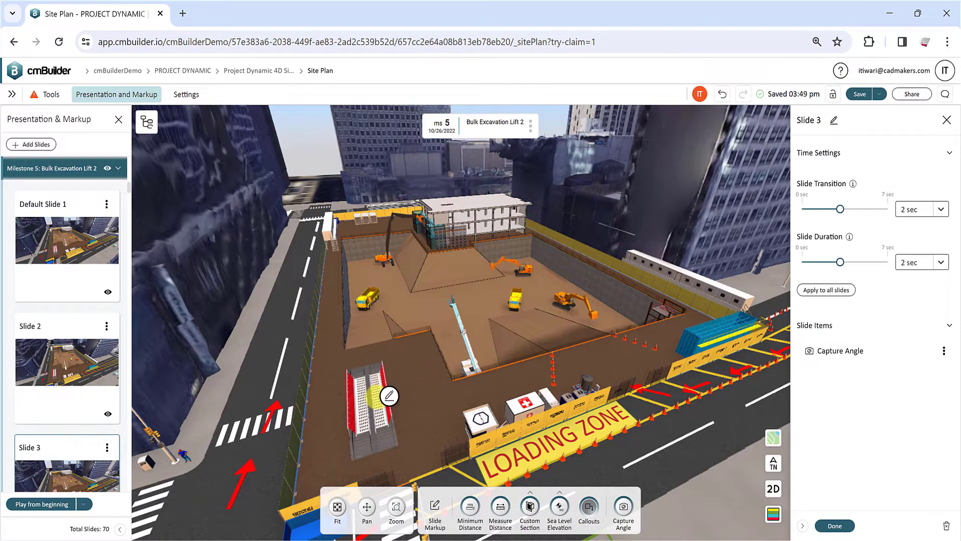
{"action": "left_click", "coordinate": [389, 396]}
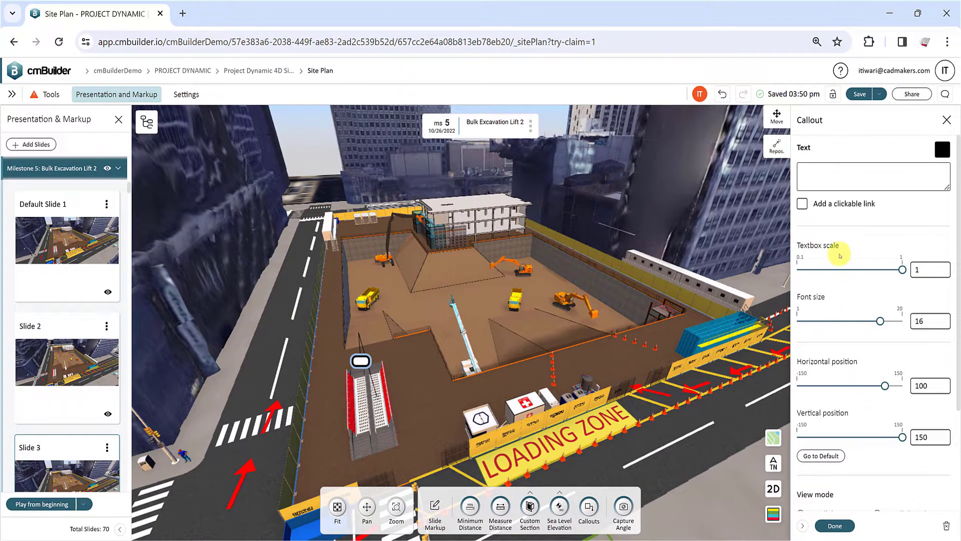
{"action": "left_click", "coordinate": [828, 172]}
{"action": "type", "text": "This is a call"}
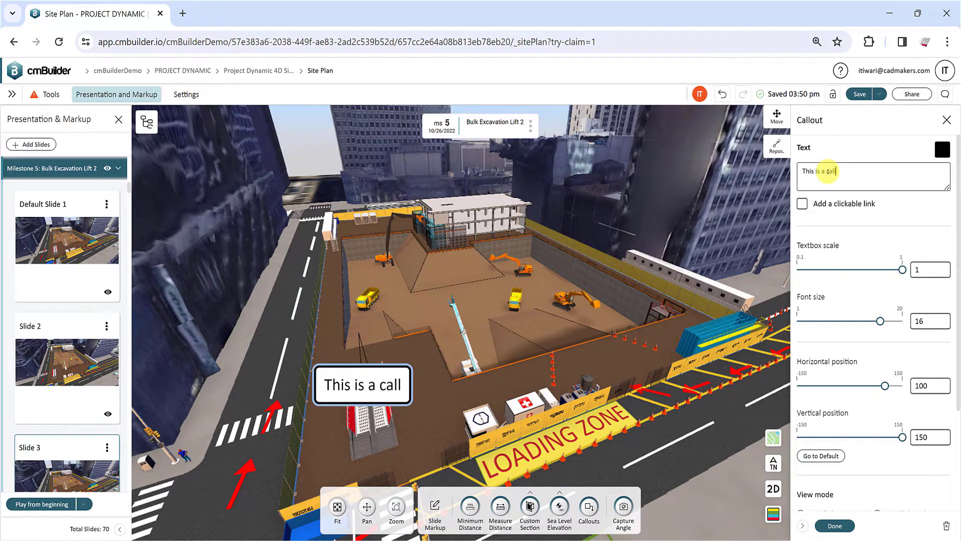
{"action": "type", "text": "out markup"}
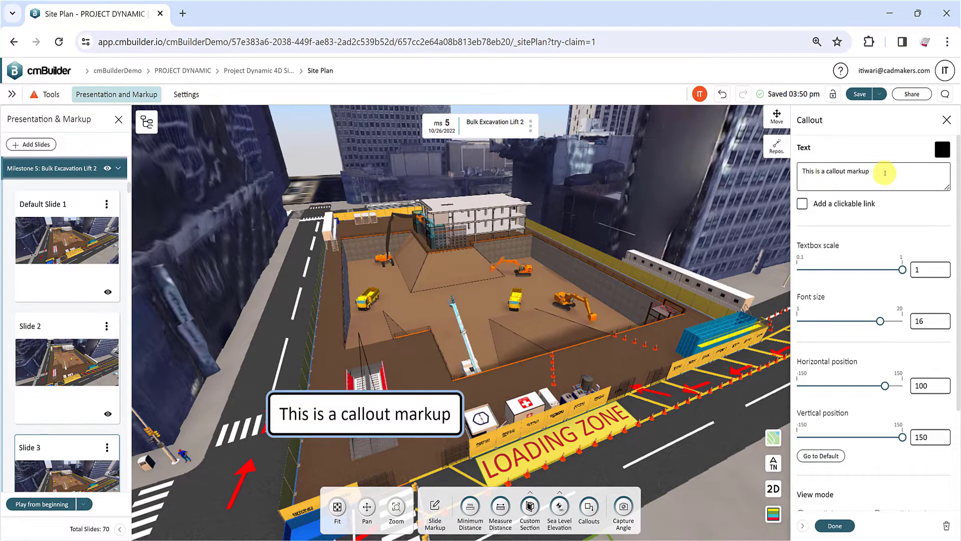
{"action": "left_click", "coordinate": [803, 204]}
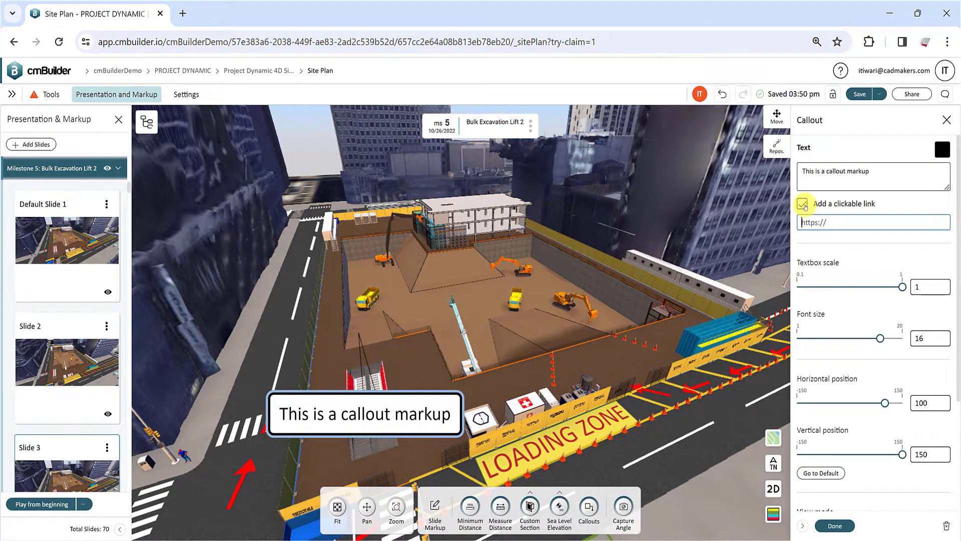
{"action": "left_click", "coordinate": [942, 149]}
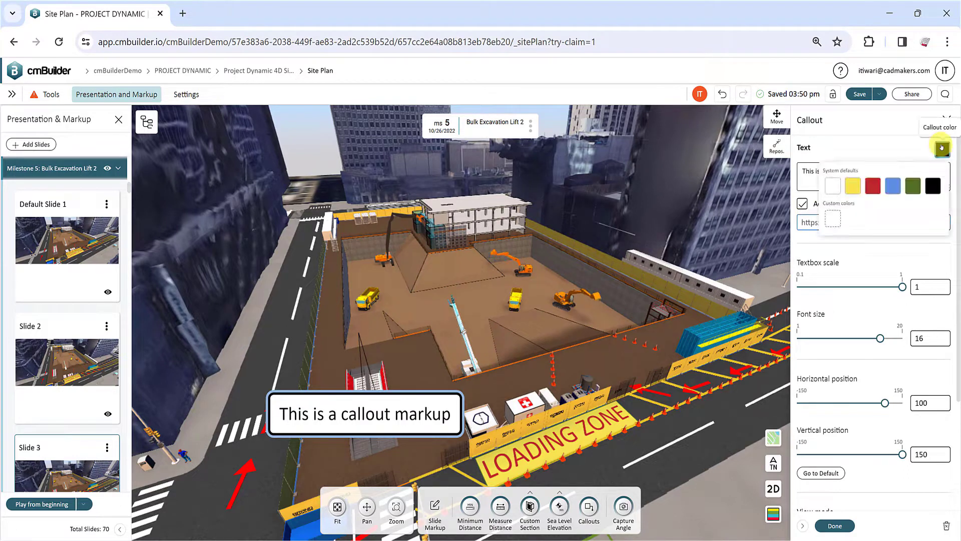
{"action": "left_click", "coordinate": [853, 186]}
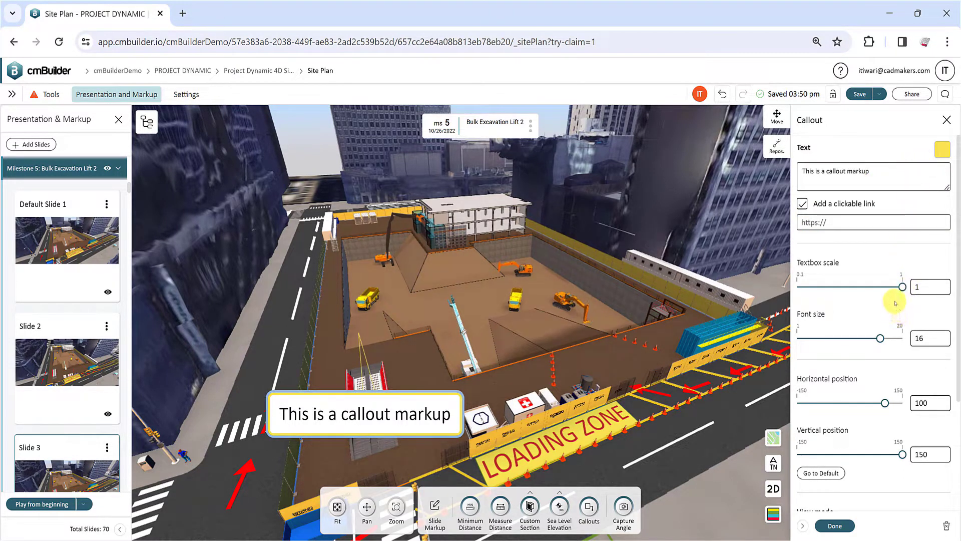
- Set the callout's textbox scale to 0.9 and font size to 17
{"action": "left_click_drag", "start_coordinate": [902, 287], "coordinate": [867, 287]}
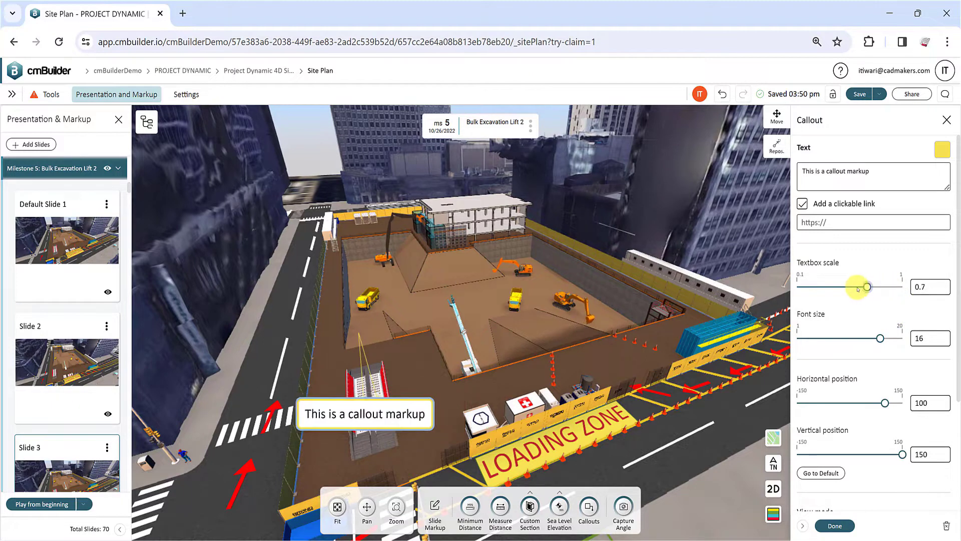
{"action": "left_click", "coordinate": [885, 286]}
{"action": "mouse_move", "coordinate": [880, 338]}
{"action": "left_mouse_down"}
{"action": "mouse_move", "coordinate": [851, 339]}
{"action": "mouse_move", "coordinate": [886, 339]}
{"action": "left_mouse_up"}
- Position the callout at horizontal -23 and vertical 104, keeping it parallel to the screen
{"action": "scroll", "coordinate": [884, 271], "scroll_direction": "down", "scroll_amount": 3}
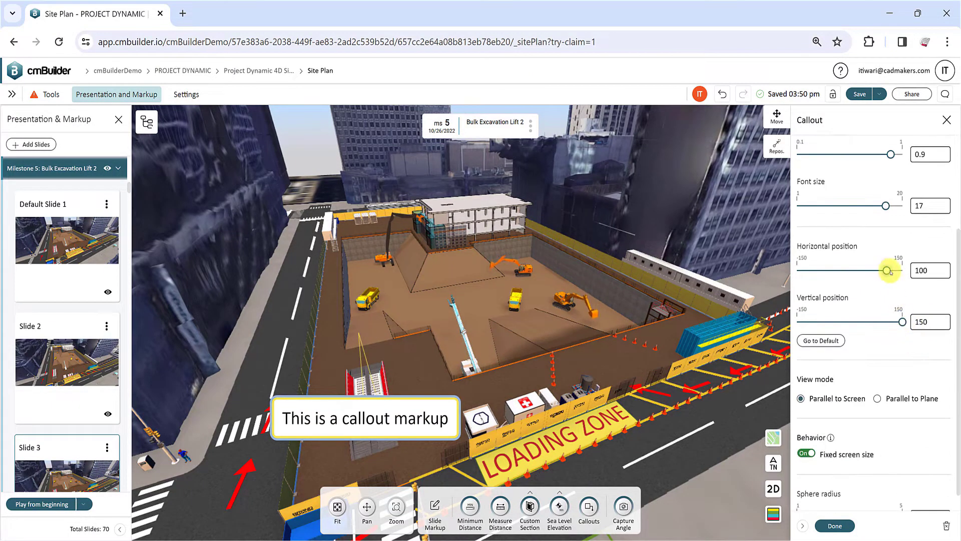
{"action": "left_click_drag", "start_coordinate": [887, 271], "coordinate": [842, 271]}
{"action": "mouse_move", "coordinate": [889, 323]}
{"action": "left_mouse_down"}
{"action": "mouse_move", "coordinate": [869, 322]}
{"action": "mouse_move", "coordinate": [886, 322]}
{"action": "left_mouse_up"}
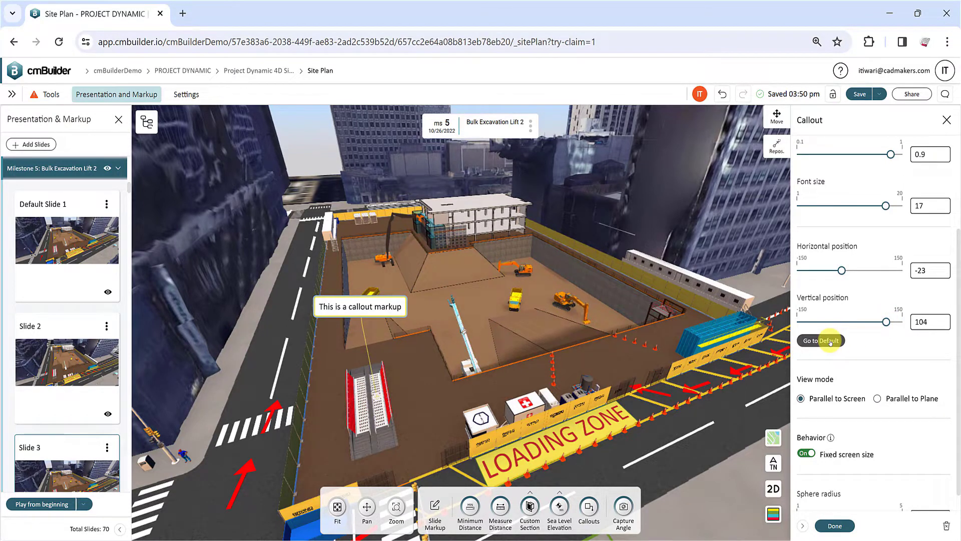
{"action": "left_click", "coordinate": [877, 399]}
{"action": "left_click", "coordinate": [810, 445]}
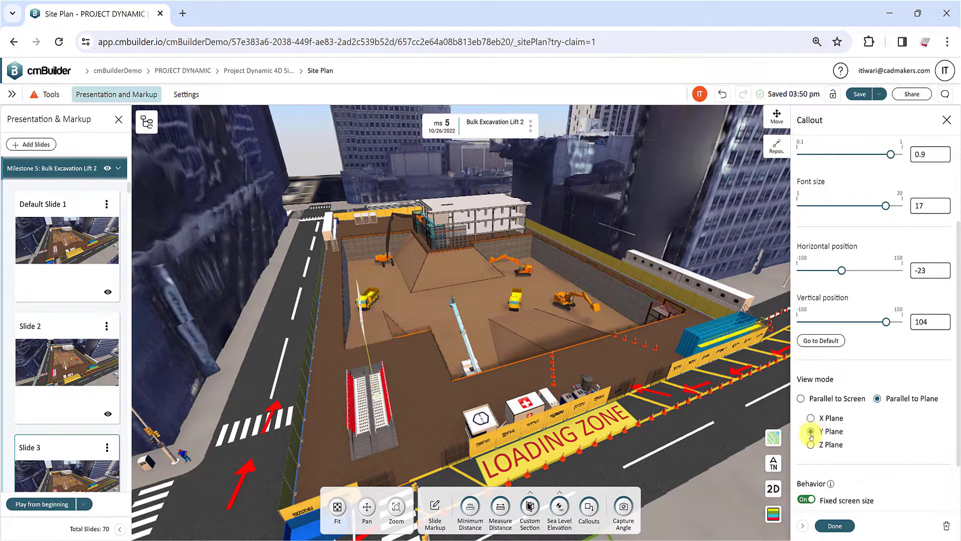
{"action": "left_click", "coordinate": [801, 398]}
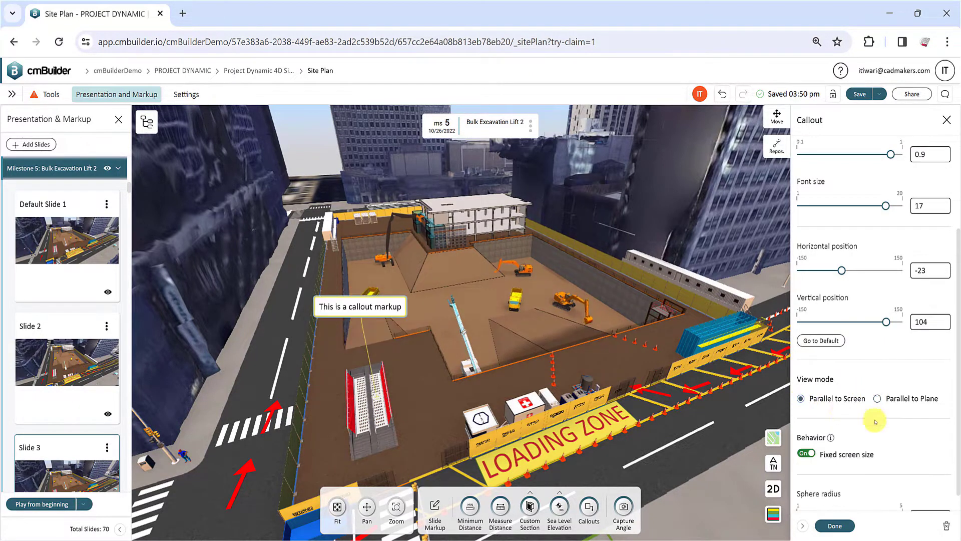
{"action": "mouse_move", "coordinate": [831, 416]}
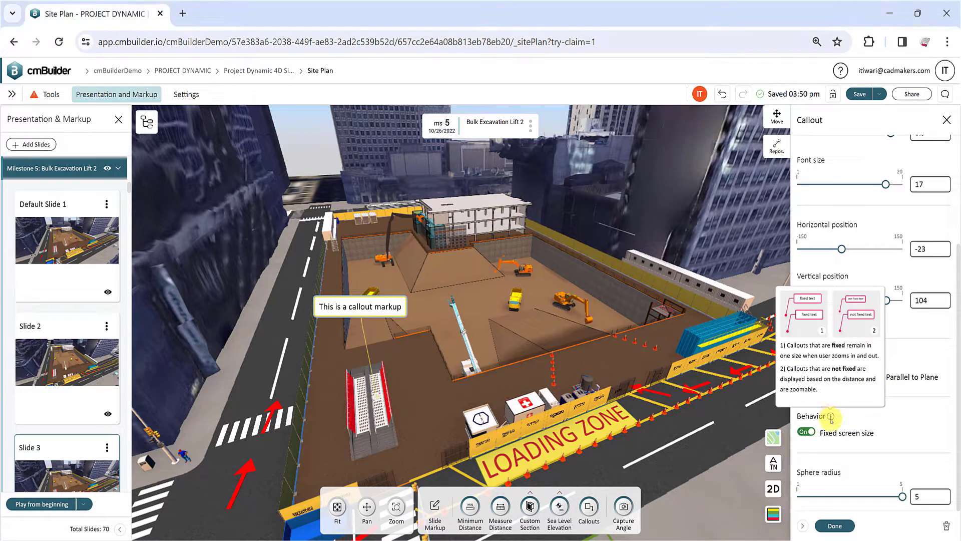
{"action": "mouse_move", "coordinate": [903, 496]}
{"action": "left_mouse_down"}
{"action": "mouse_move", "coordinate": [836, 497]}
{"action": "mouse_move", "coordinate": [903, 496]}
{"action": "left_mouse_up"}
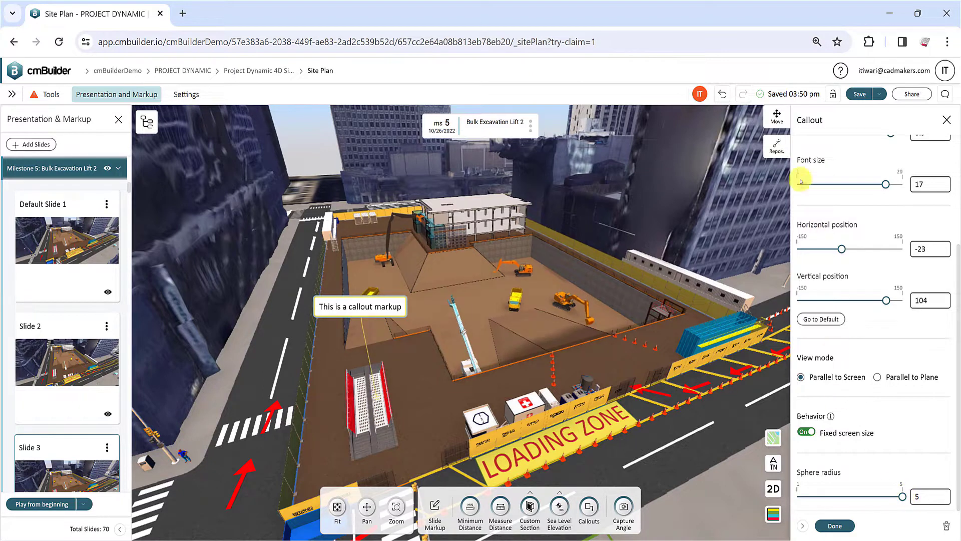
- Re-anchor the callout beside the crane at X -187.15, Y -26.49, Z -22.97 ft
{"action": "left_click", "coordinate": [777, 120]}
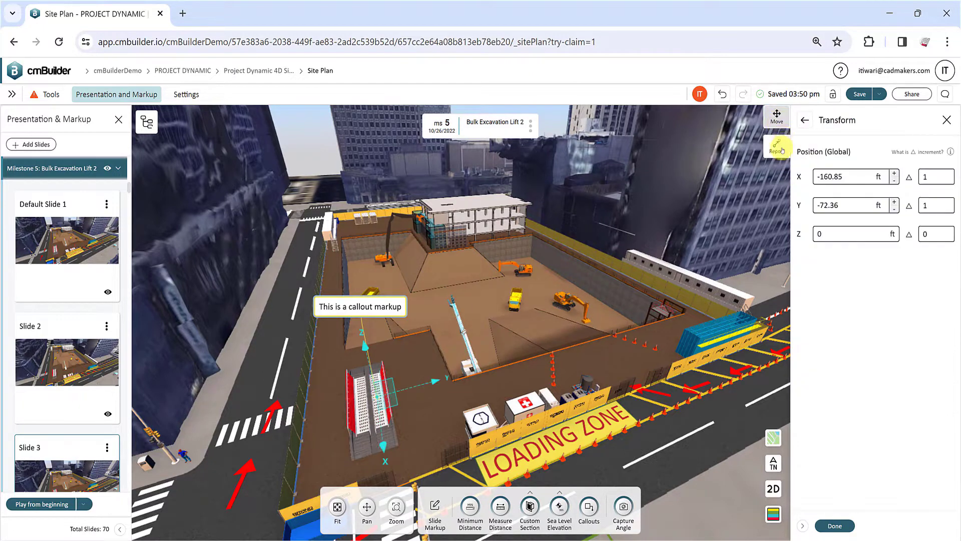
{"action": "left_click", "coordinate": [777, 149]}
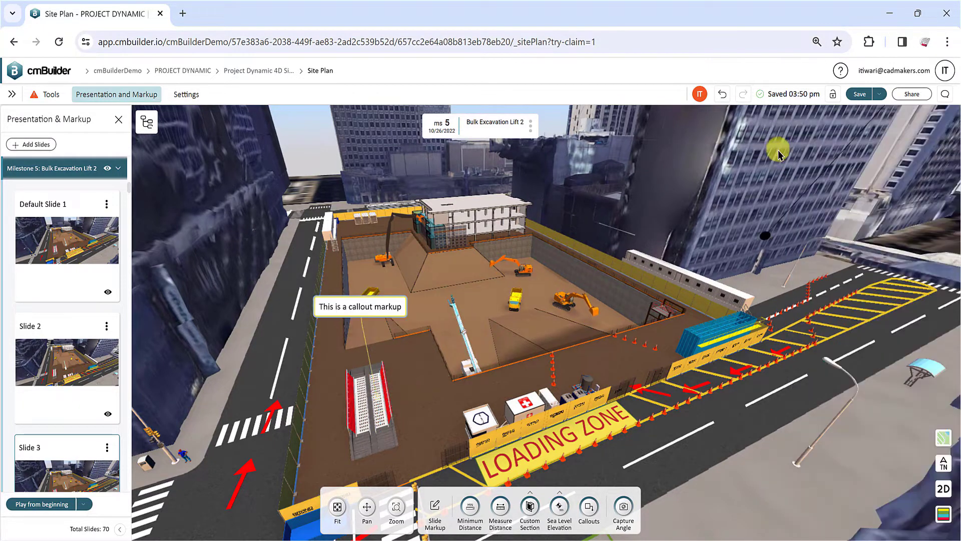
{"action": "left_click", "coordinate": [462, 379]}
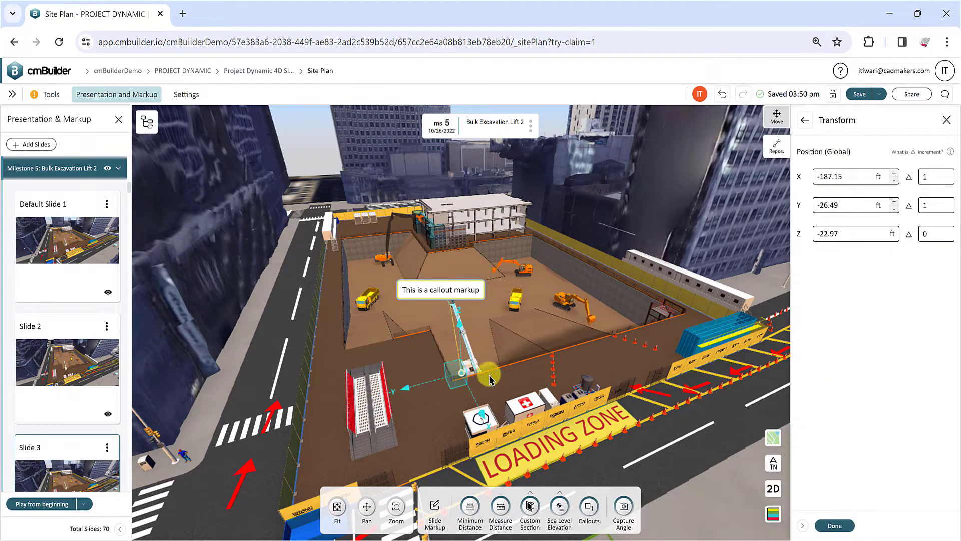
{"action": "left_click", "coordinate": [806, 122]}
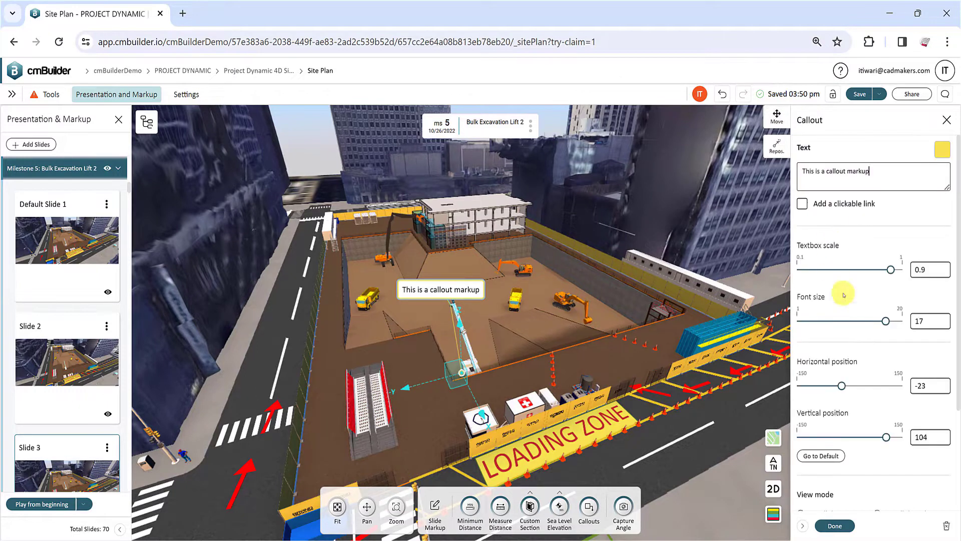
- Delete the callout and measure a 148.35 ft distance across the excavation
{"action": "left_click", "coordinate": [945, 526]}
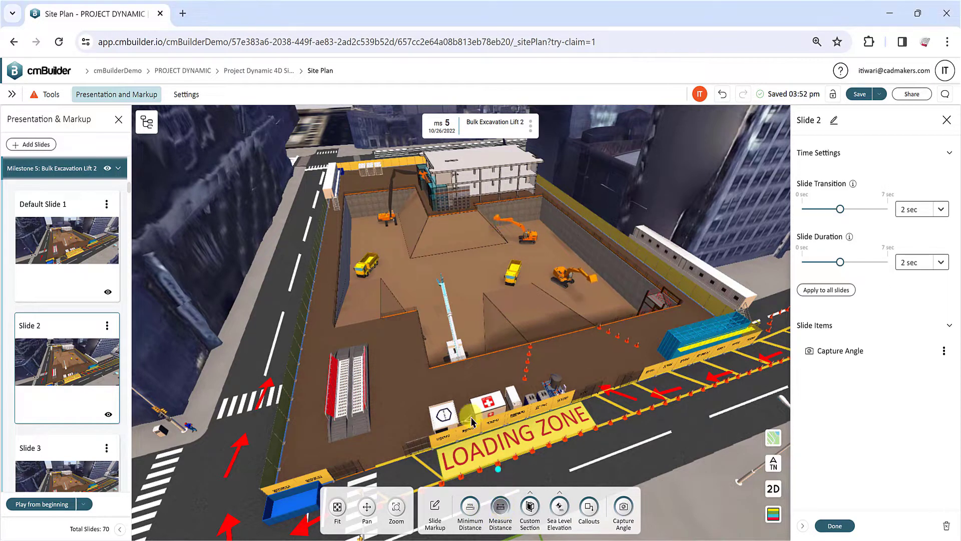
{"action": "left_click", "coordinate": [433, 367]}
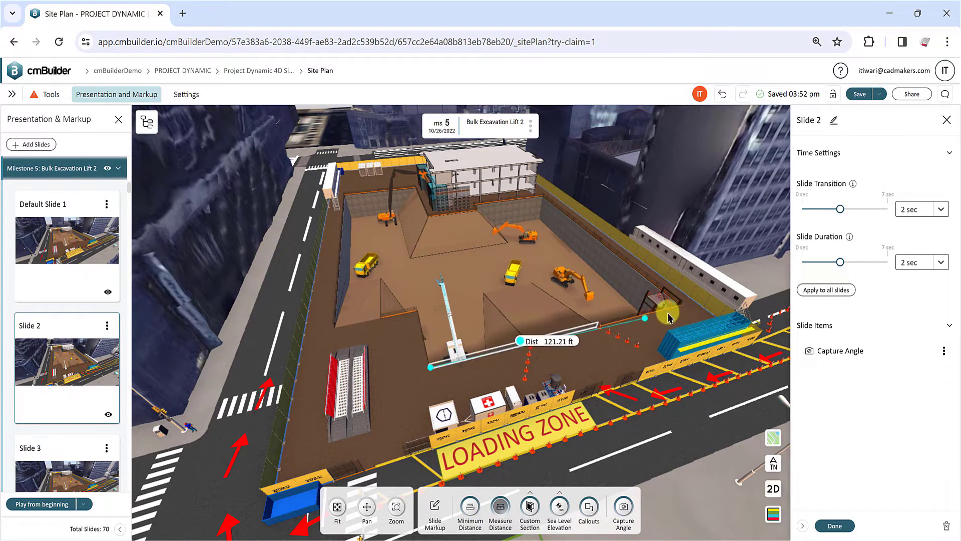
{"action": "left_click", "coordinate": [682, 307]}
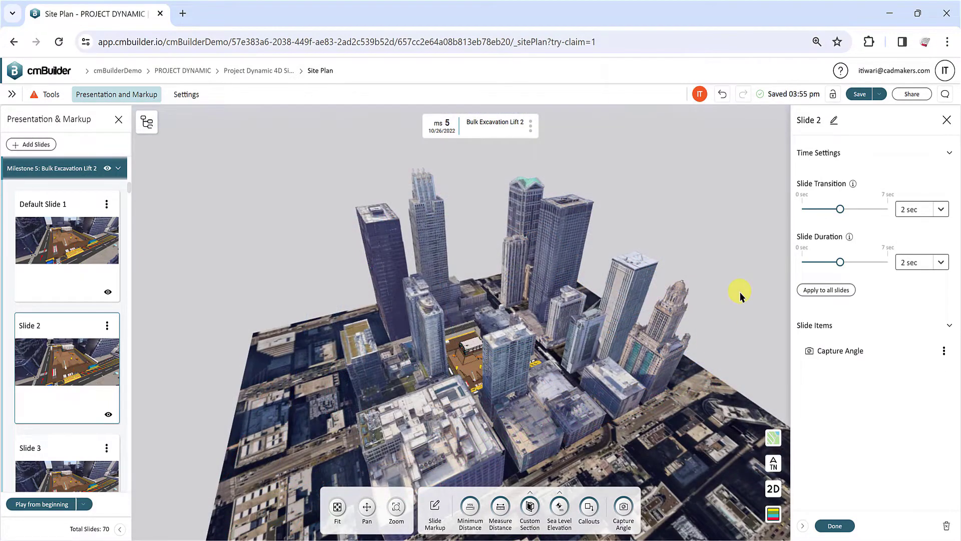
- Place a Section Normal custom section cut on the site model and drag its offset arrow
{"action": "left_click", "coordinate": [531, 498]}
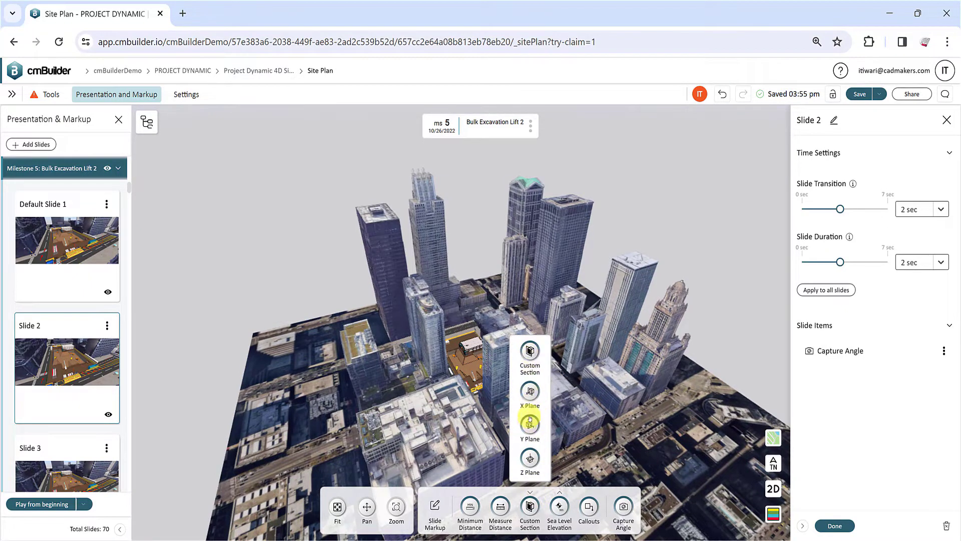
{"action": "left_click", "coordinate": [531, 351]}
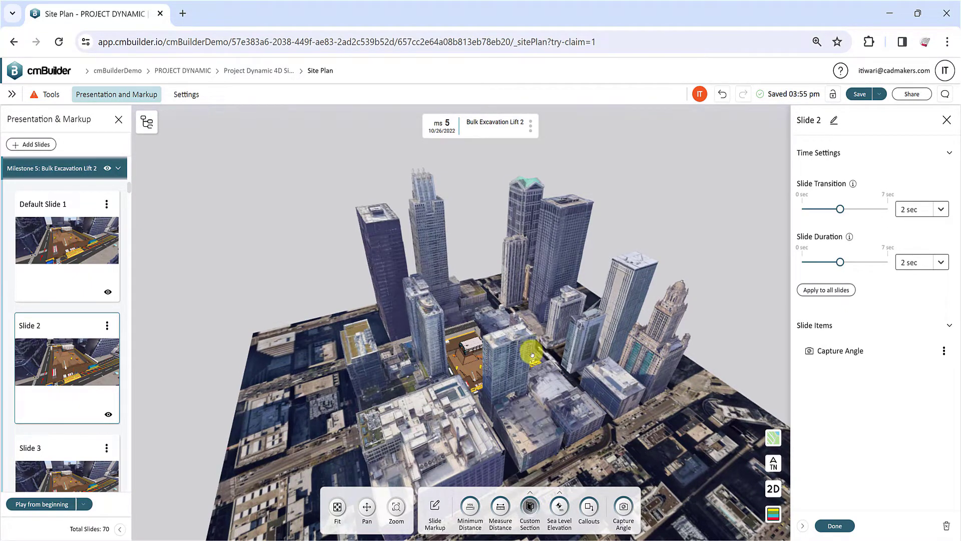
{"action": "left_click", "coordinate": [488, 324]}
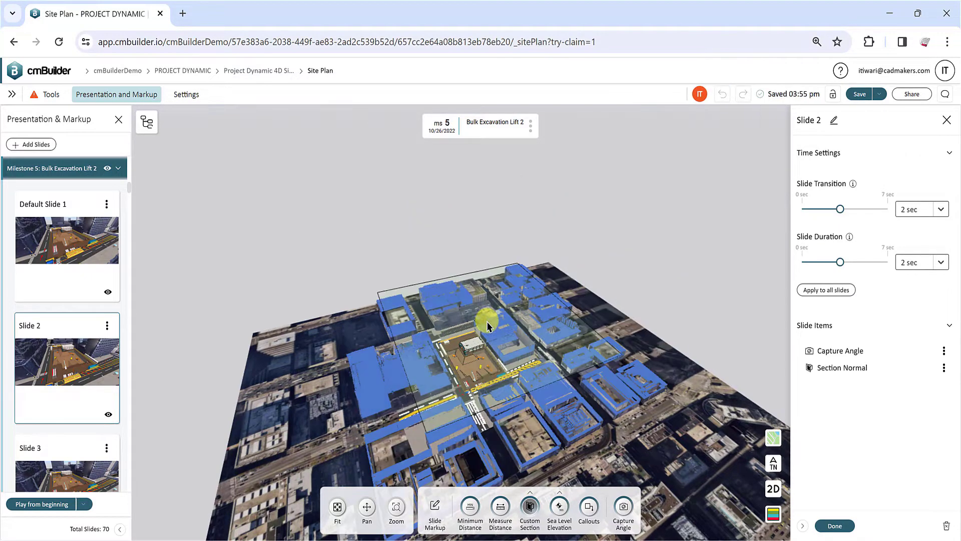
{"action": "left_click", "coordinate": [436, 386]}
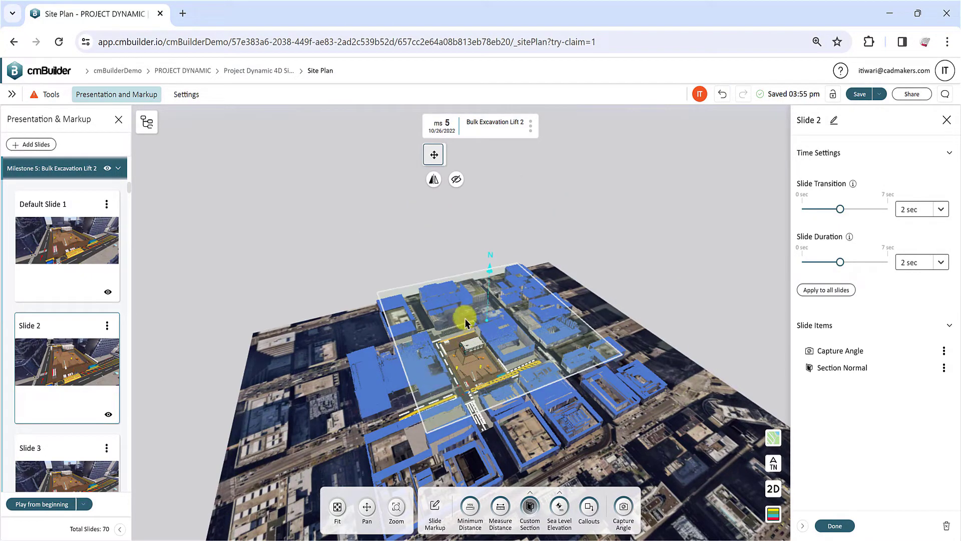
{"action": "left_click_drag", "start_coordinate": [489, 221], "coordinate": [491, 183]}
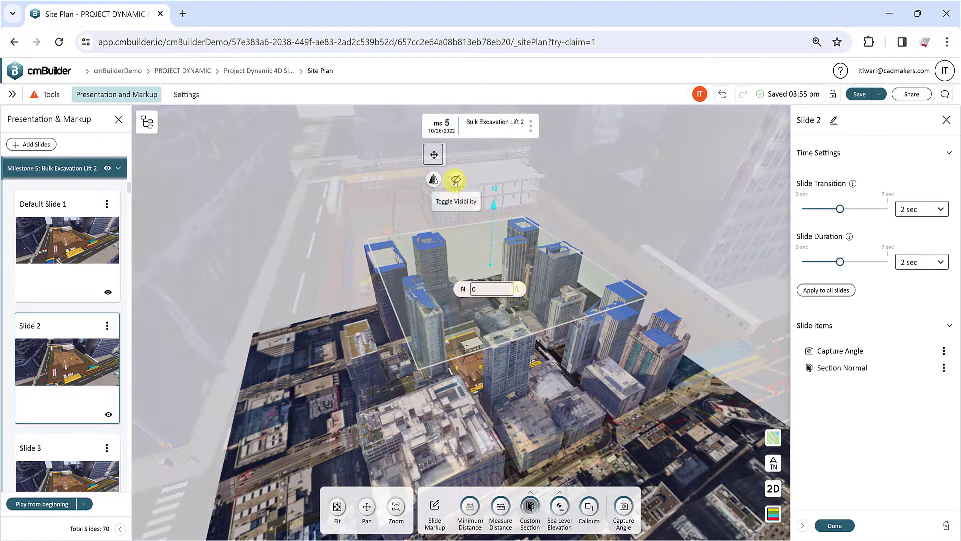
- Remove the section cut and place Sea level 1–4 elevation markers on the excavation floor
{"action": "left_click", "coordinate": [455, 179]}
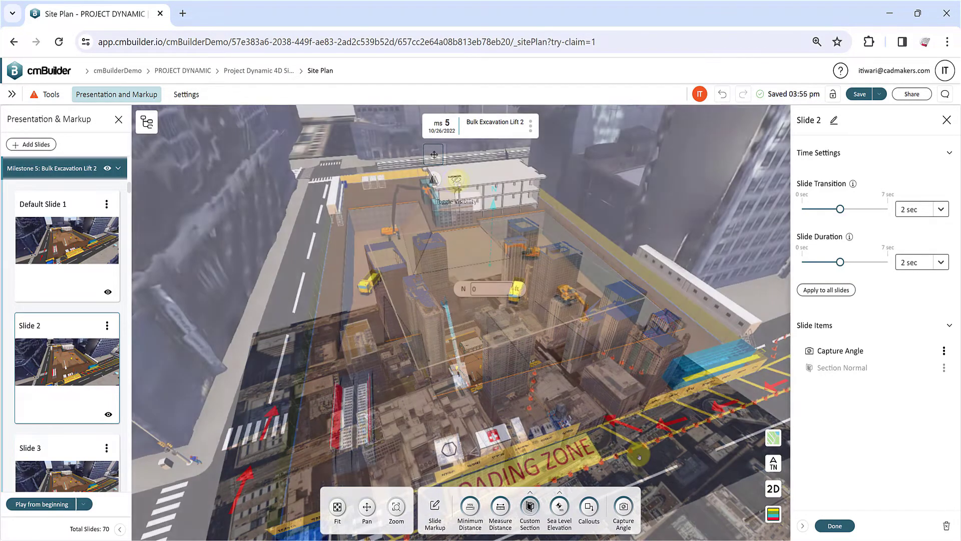
{"action": "left_click", "coordinate": [560, 508]}
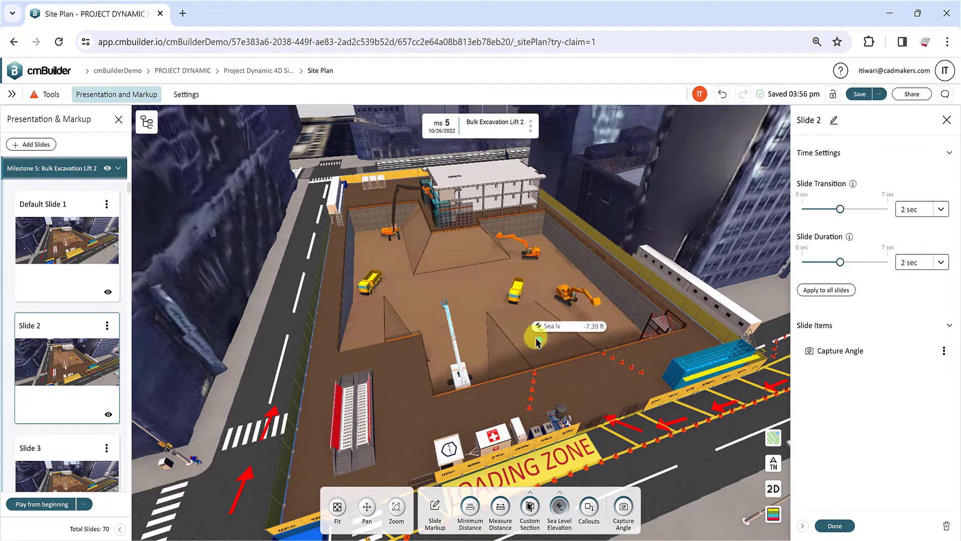
{"action": "left_click", "coordinate": [471, 317]}
{"action": "left_click", "coordinate": [426, 276]}
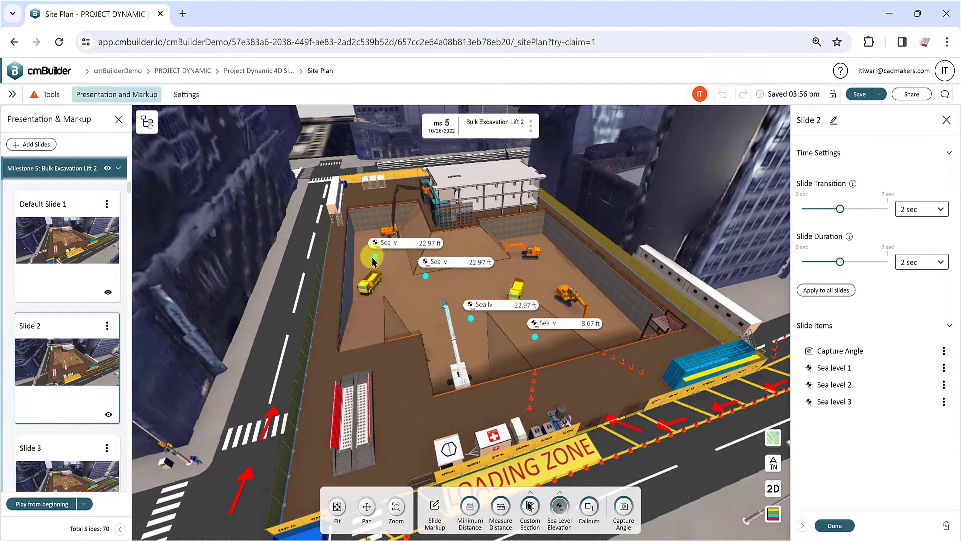
{"action": "left_click", "coordinate": [385, 275]}
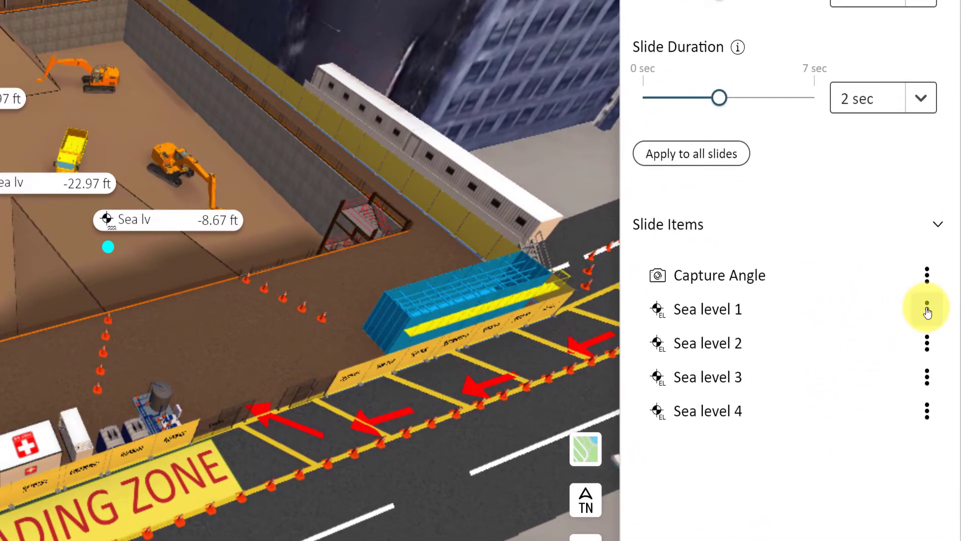
{"action": "left_click", "coordinate": [927, 310]}
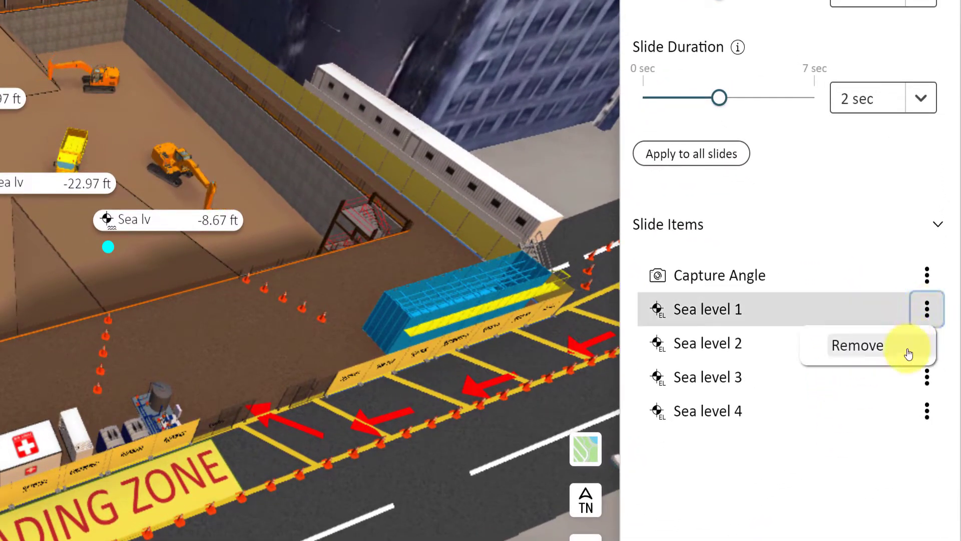
- In Slide 2's Time Settings, choose a 2 sec transition and a 2.5 sec slide duration
{"action": "left_click", "coordinate": [927, 409]}
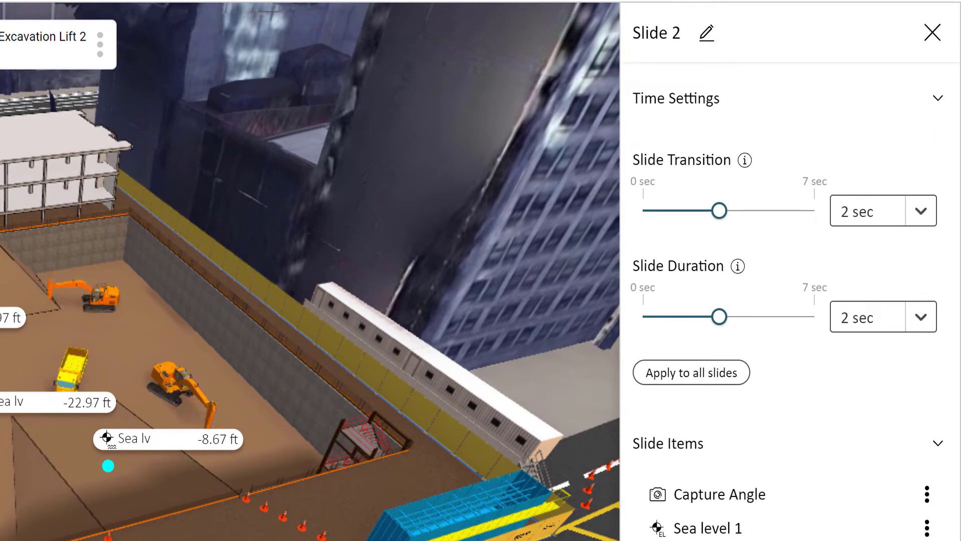
{"action": "mouse_move", "coordinate": [745, 162]}
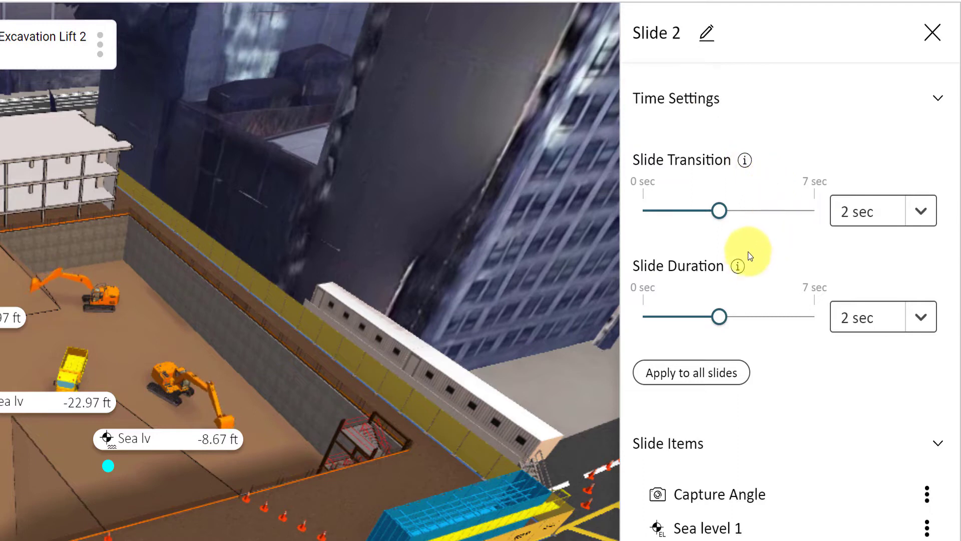
{"action": "mouse_move", "coordinate": [739, 266]}
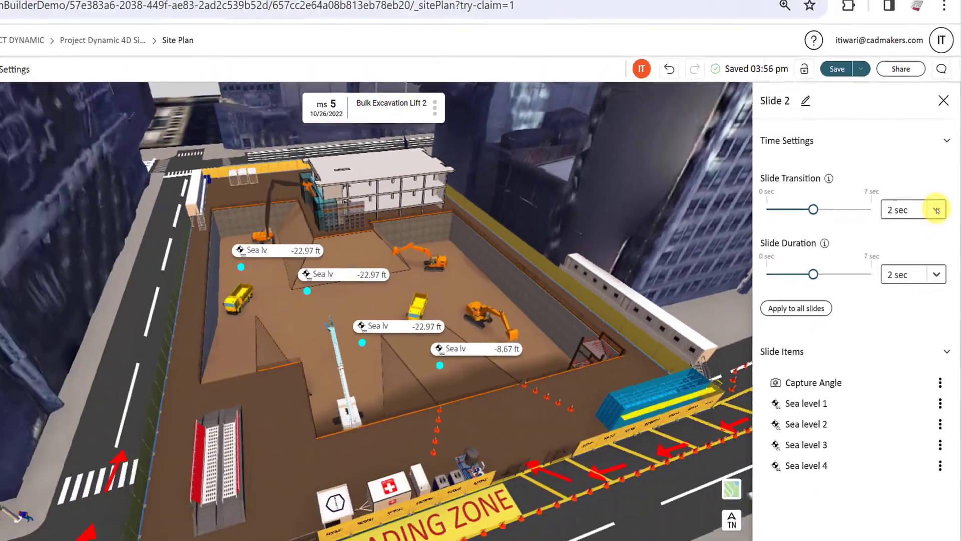
{"action": "left_click", "coordinate": [936, 210]}
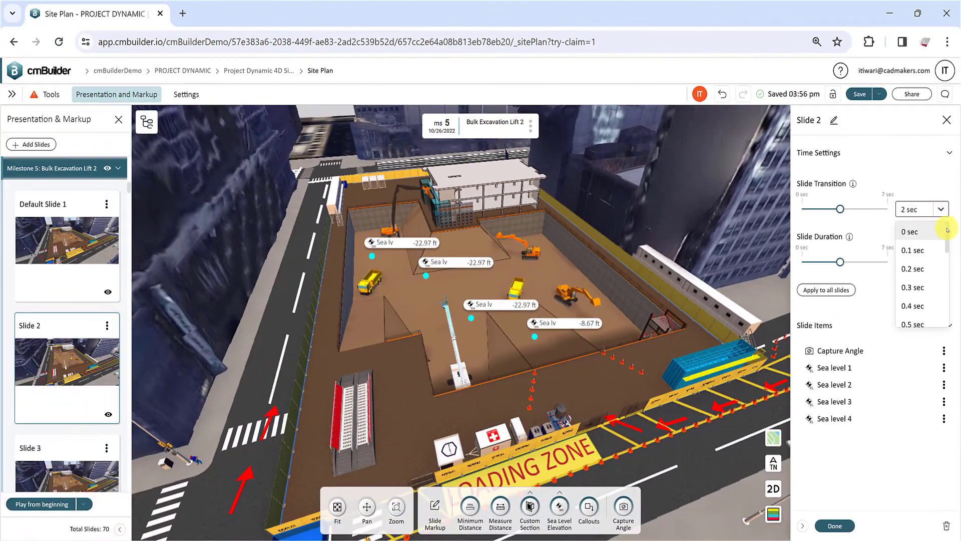
{"action": "left_click_drag", "start_coordinate": [947, 231], "coordinate": [946, 275]}
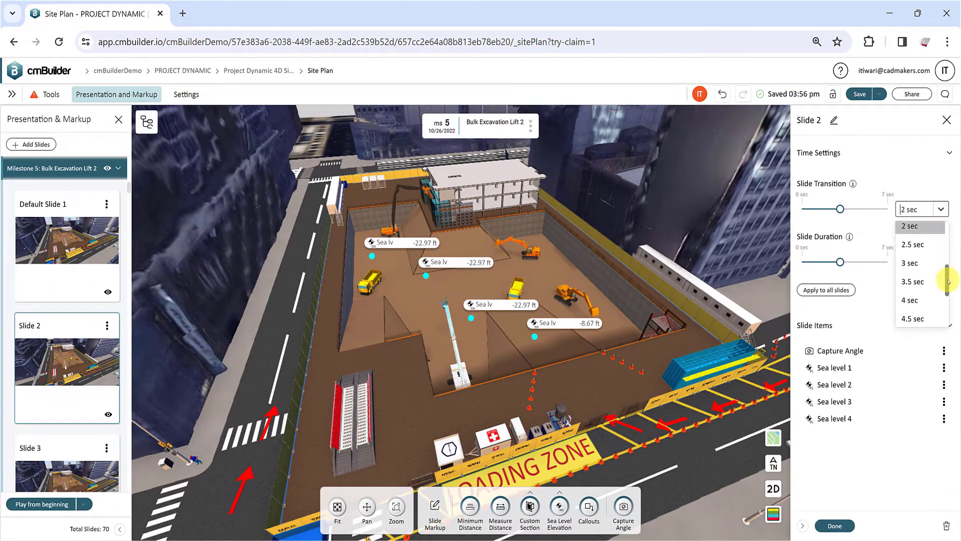
{"action": "left_click", "coordinate": [942, 202]}
{"action": "mouse_move", "coordinate": [840, 262]}
{"action": "left_mouse_down"}
{"action": "mouse_move", "coordinate": [866, 263]}
{"action": "mouse_move", "coordinate": [845, 261]}
{"action": "left_mouse_up"}
{"action": "left_click", "coordinate": [845, 262]}
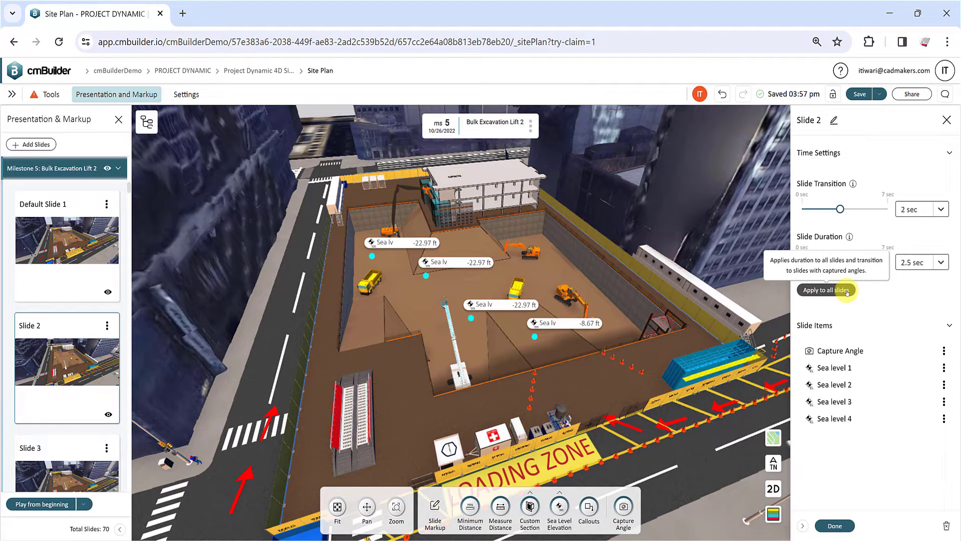
- Collapse the slide items and finish editing Slide 2's settings with Done
{"action": "left_click", "coordinate": [883, 325]}
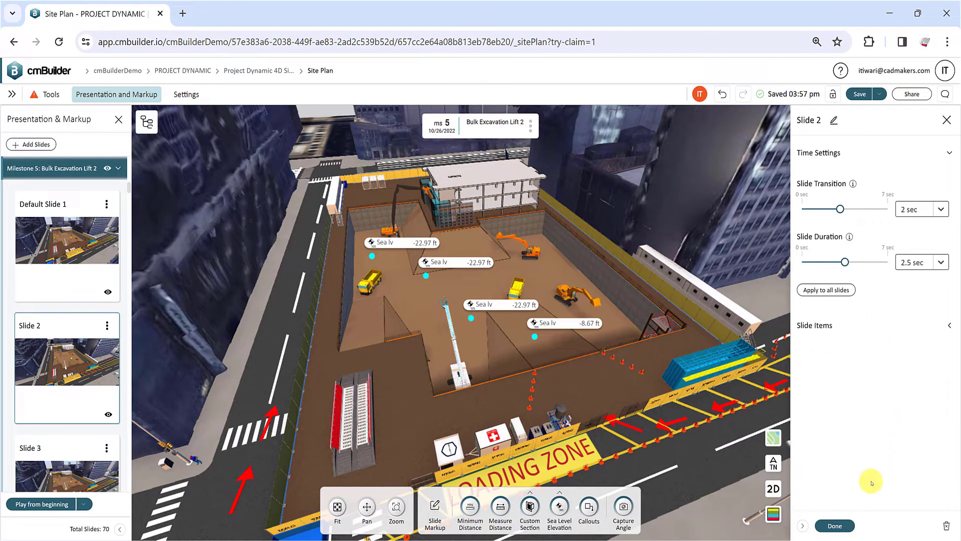
{"action": "left_click", "coordinate": [846, 526]}
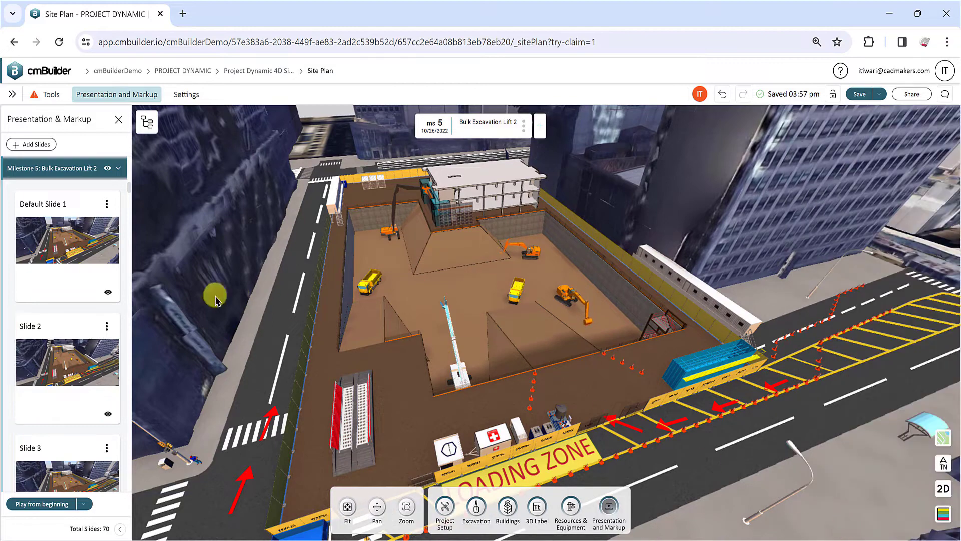
{"action": "left_click", "coordinate": [93, 348]}
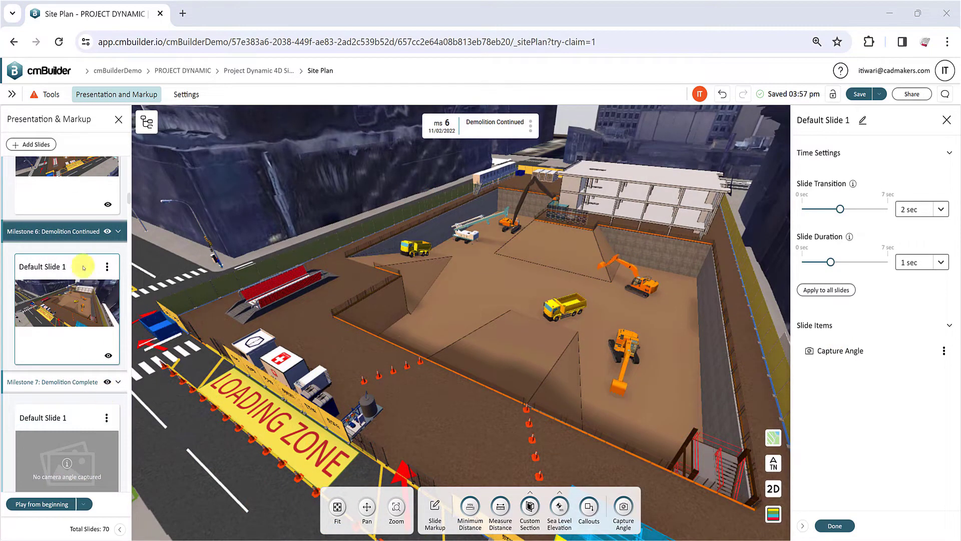
- Apply 'Hide slide from presentation' to Milestone 6's Default Slide 1
{"action": "scroll", "coordinate": [83, 300], "scroll_direction": "down", "scroll_amount": 4}
{"action": "scroll", "coordinate": [86, 330], "scroll_direction": "up", "scroll_amount": 5}
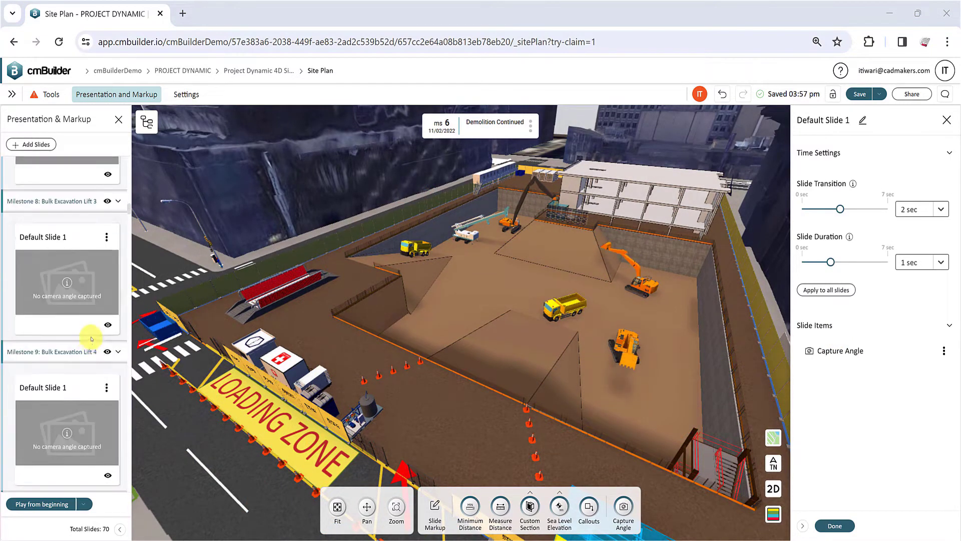
{"action": "scroll", "coordinate": [90, 333], "scroll_direction": "down", "scroll_amount": 3}
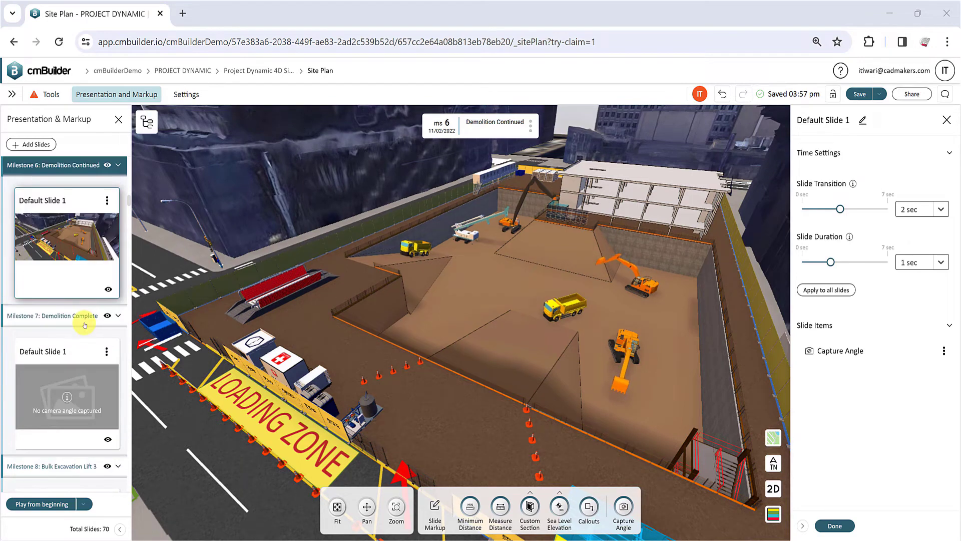
{"action": "right_click", "coordinate": [72, 227]}
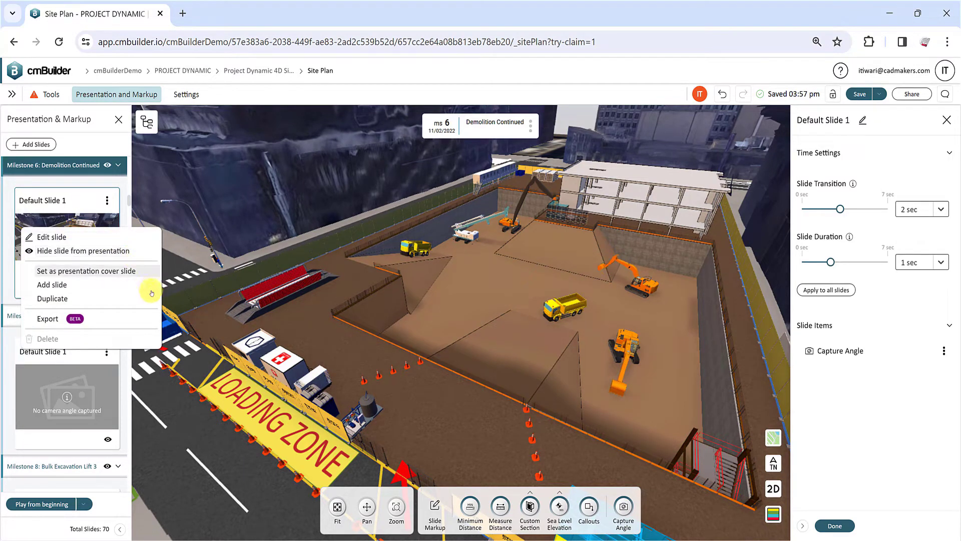
{"action": "left_click", "coordinate": [137, 250]}
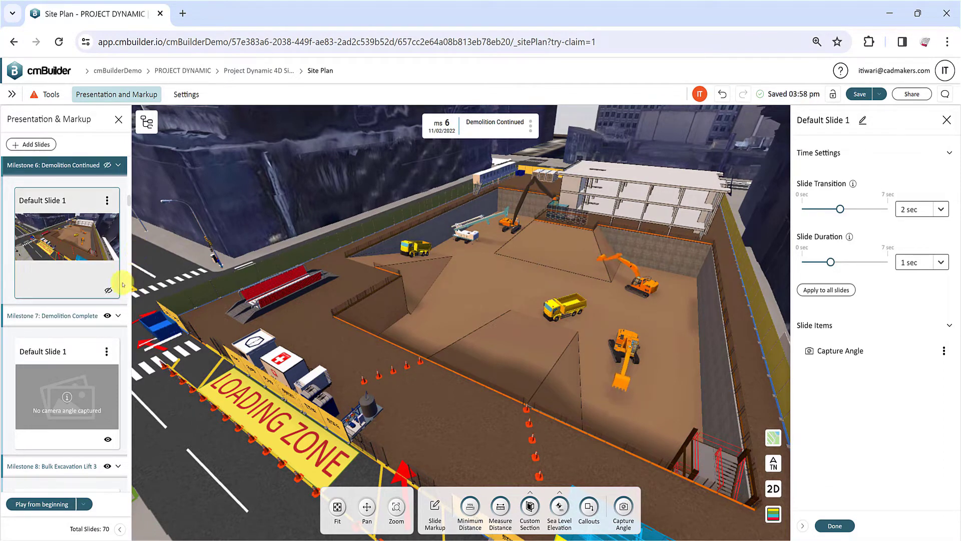
- Unhide Default Slide 1 (Demolition Continued) and set it as the presentation cover slide
{"action": "left_click", "coordinate": [108, 291]}
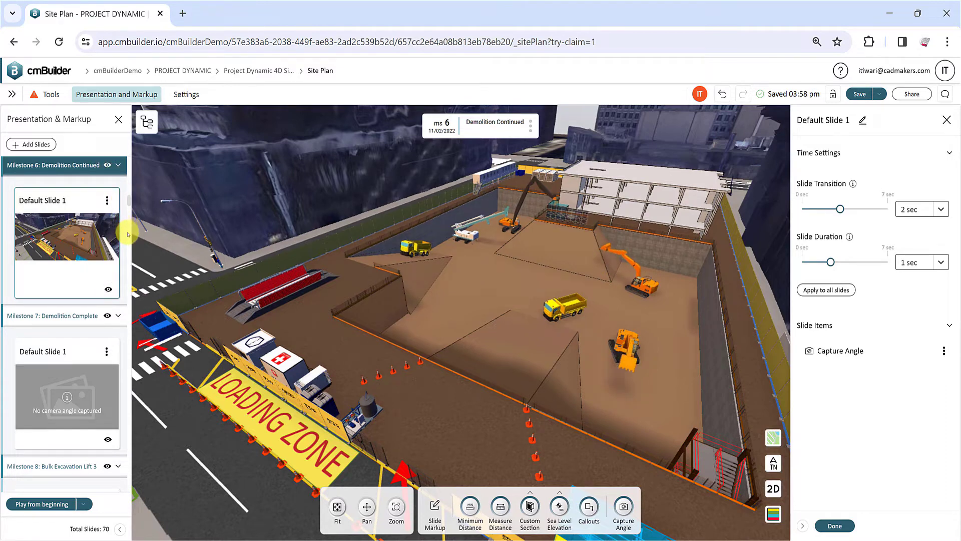
{"action": "left_click", "coordinate": [107, 201]}
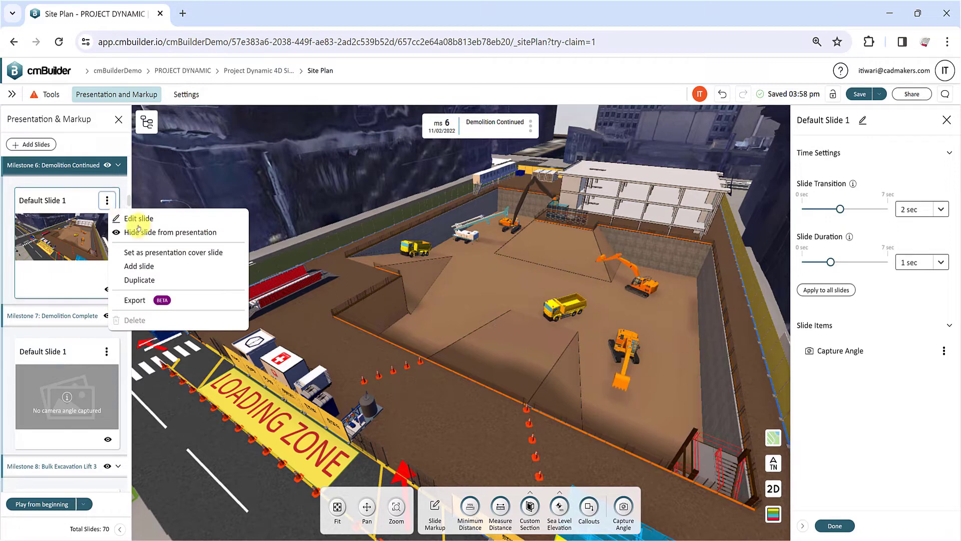
{"action": "left_click", "coordinate": [225, 254]}
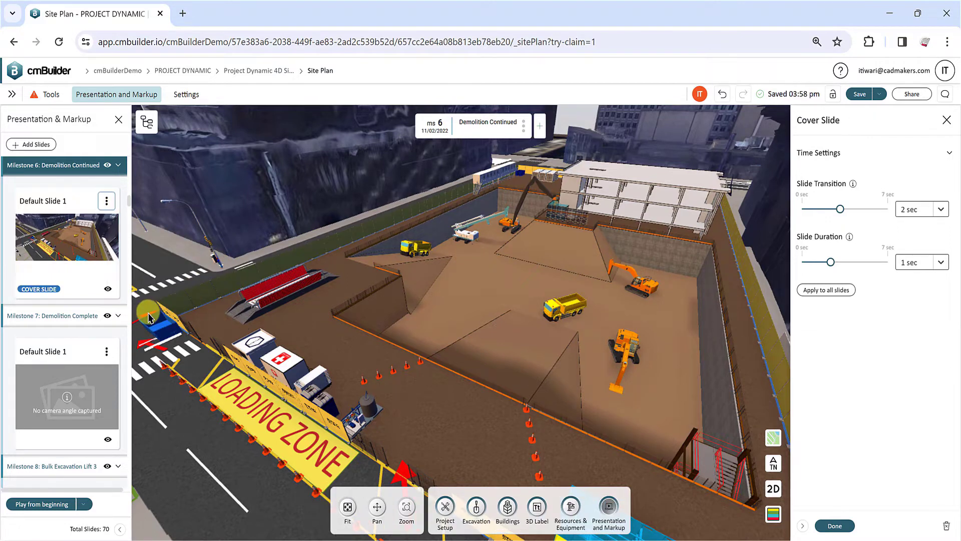
{"action": "left_click_drag", "start_coordinate": [129, 203], "coordinate": [129, 150]}
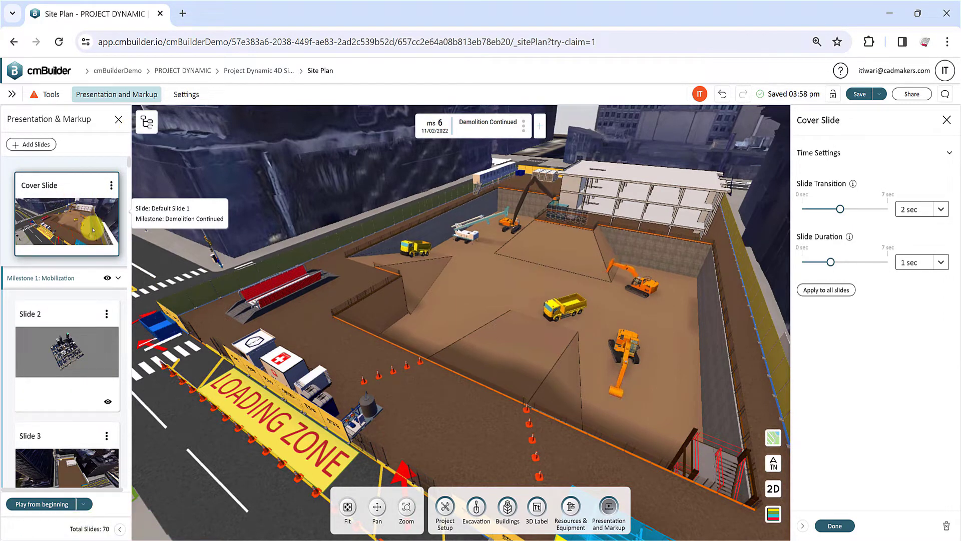
{"action": "left_click", "coordinate": [112, 187]}
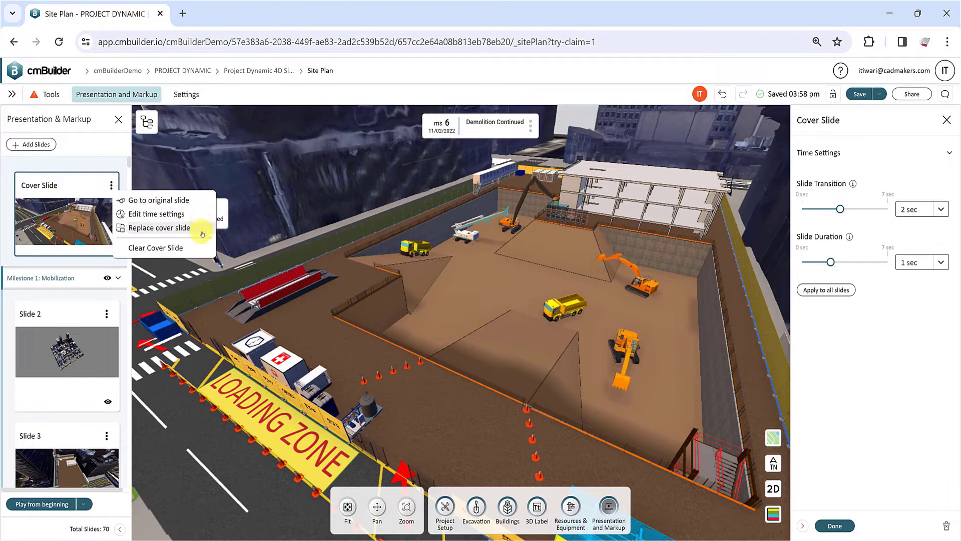
- Clear the cover slide and bring up Bulk Excavation Lift 2's Slide 3 options menu
{"action": "left_click", "coordinate": [203, 248]}
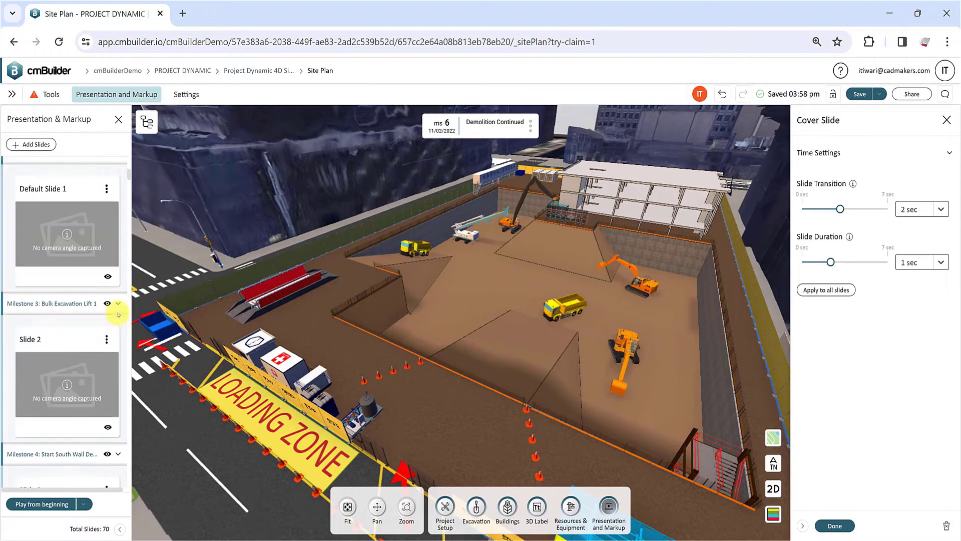
{"action": "left_click_drag", "start_coordinate": [118, 314], "coordinate": [82, 421]}
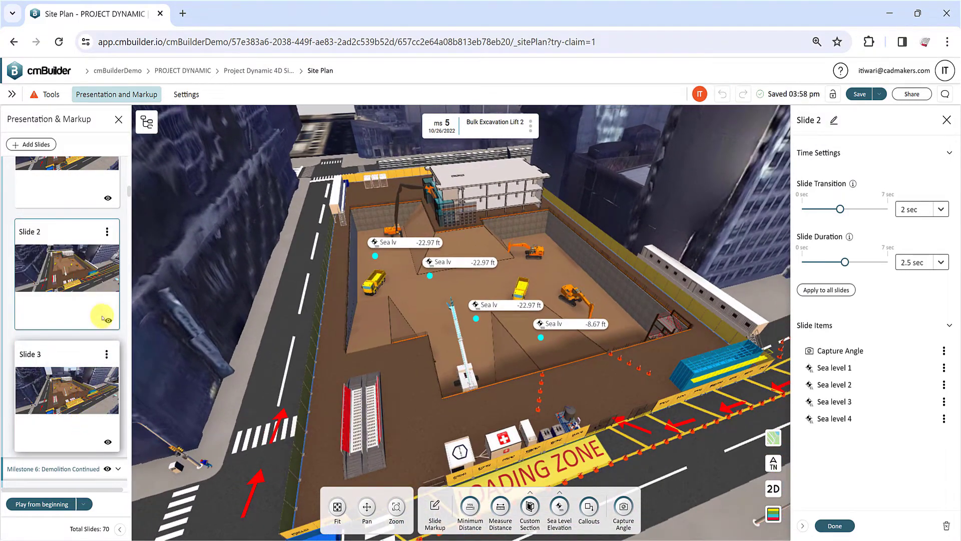
{"action": "left_click", "coordinate": [106, 354]}
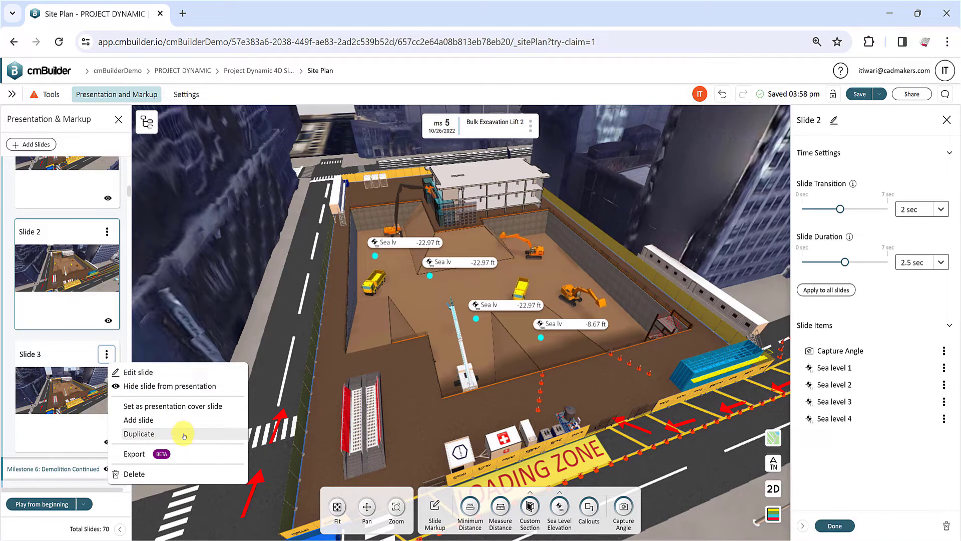
- Export Slide 3 as a PNG at Max (16k) screenshot quality
{"action": "left_click", "coordinate": [203, 453]}
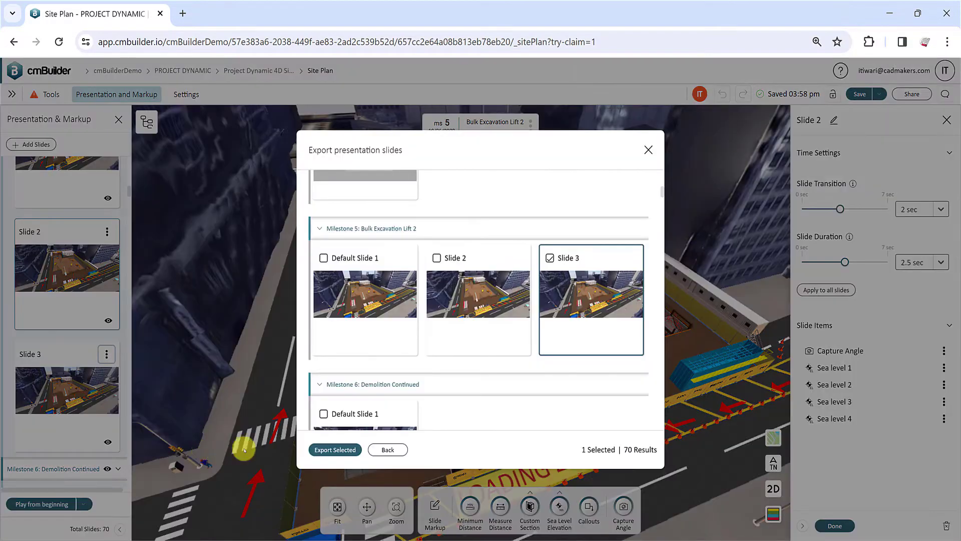
{"action": "left_click", "coordinate": [335, 450]}
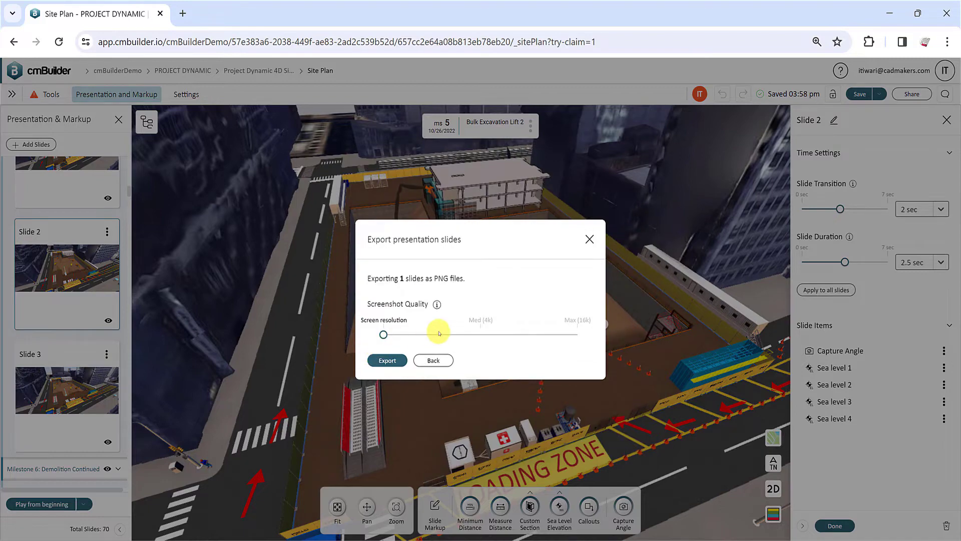
{"action": "left_click", "coordinate": [480, 333]}
{"action": "left_click_drag", "start_coordinate": [566, 337], "coordinate": [571, 336]}
{"action": "left_click", "coordinate": [388, 373]}
{"action": "left_click", "coordinate": [106, 354]}
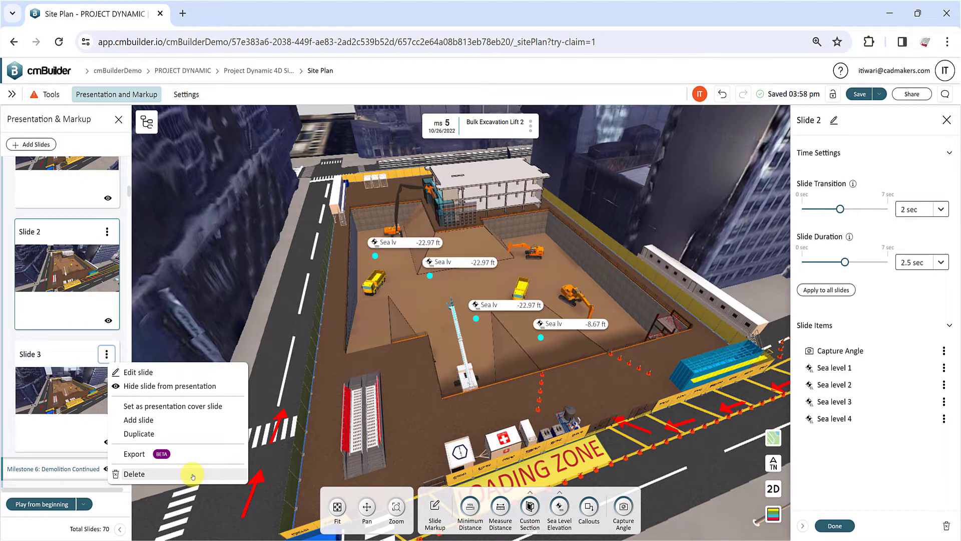
{"action": "left_click", "coordinate": [123, 340]}
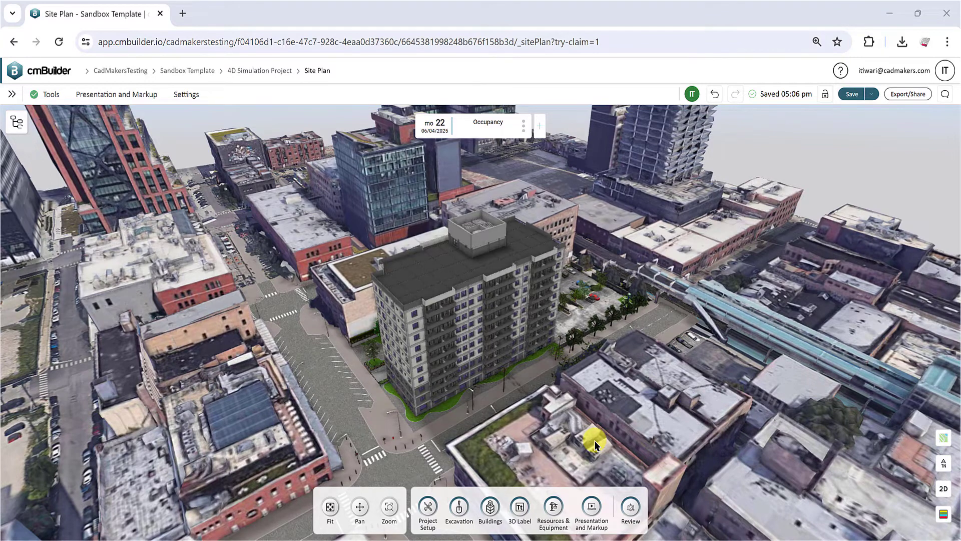
- Go to Presentation and Markup and open Presentation settings from the slide panel gear
{"action": "left_click", "coordinate": [591, 506]}
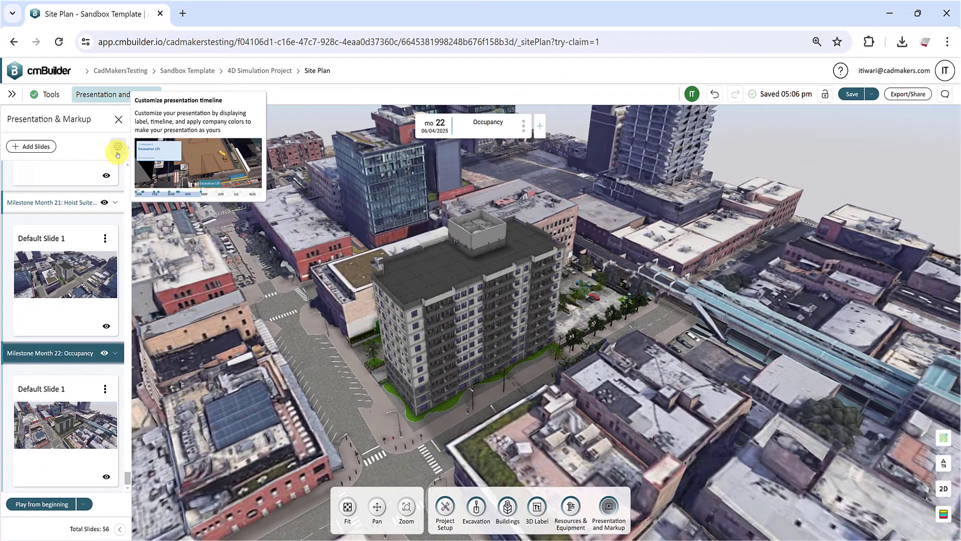
{"action": "left_click", "coordinate": [118, 148]}
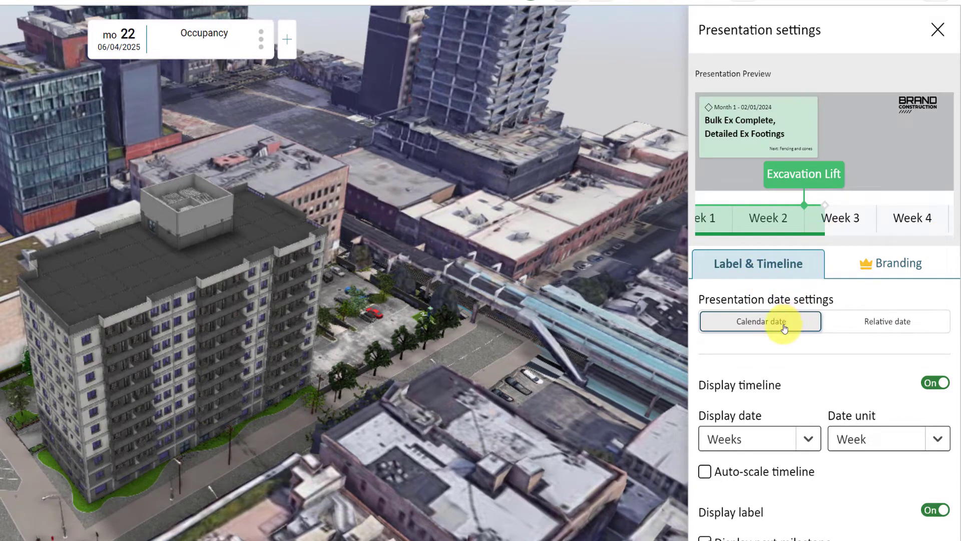
- Keep calendar dates, display the timeline, and set the date unit to Wk
{"action": "left_click", "coordinate": [923, 328]}
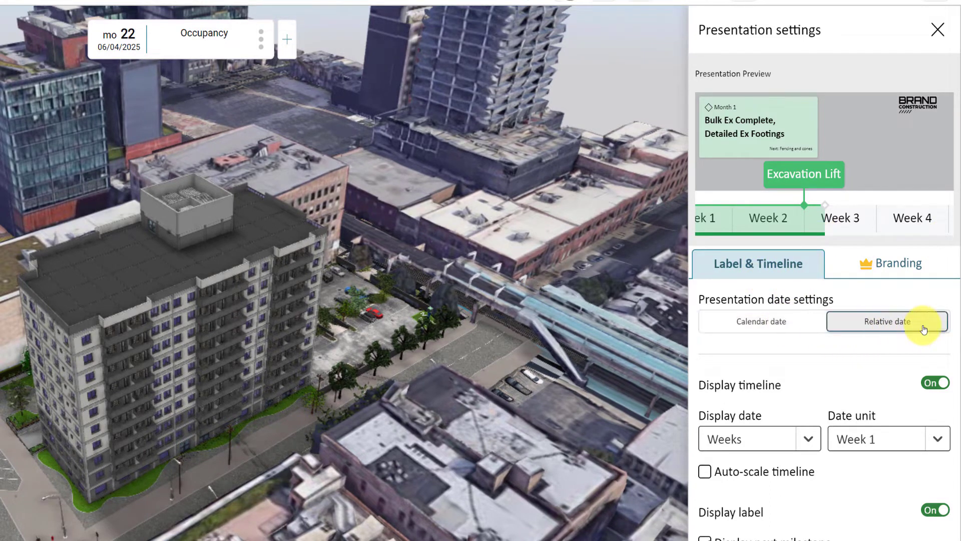
{"action": "left_click", "coordinate": [758, 329]}
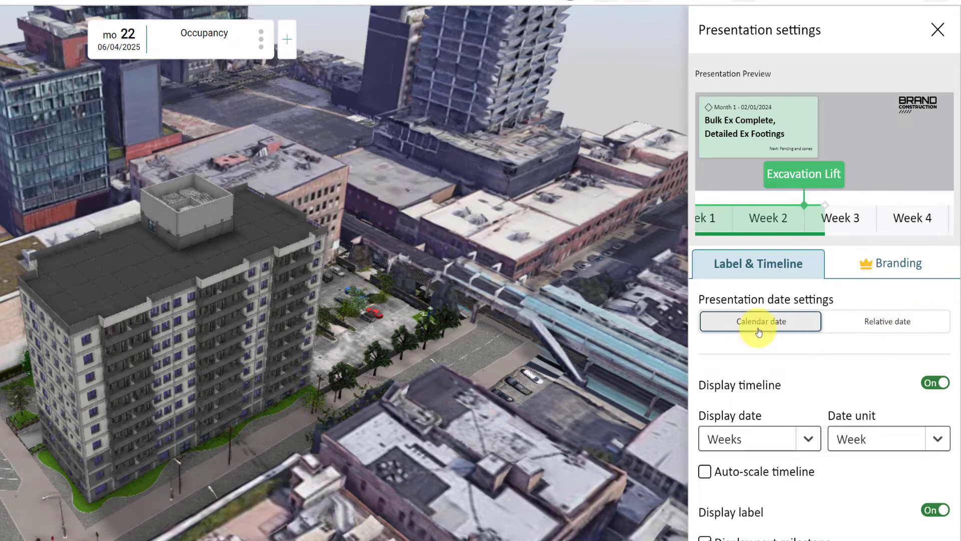
{"action": "left_click", "coordinate": [935, 383]}
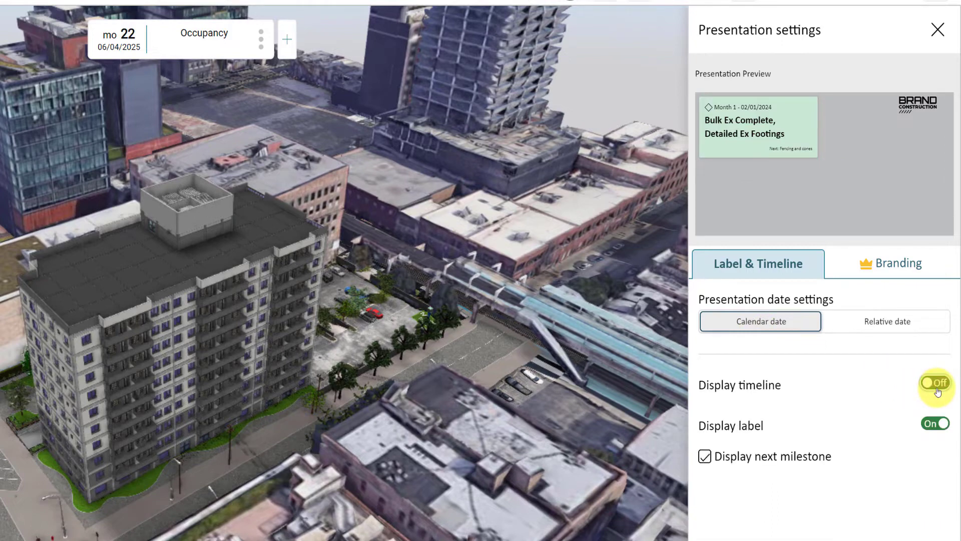
{"action": "left_click", "coordinate": [935, 383]}
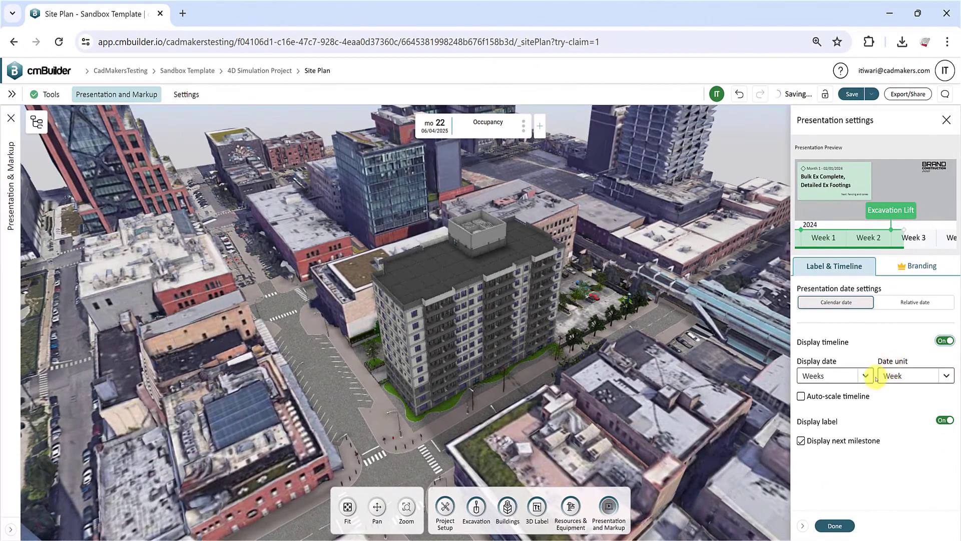
{"action": "left_click", "coordinate": [871, 376]}
{"action": "left_click", "coordinate": [899, 343]}
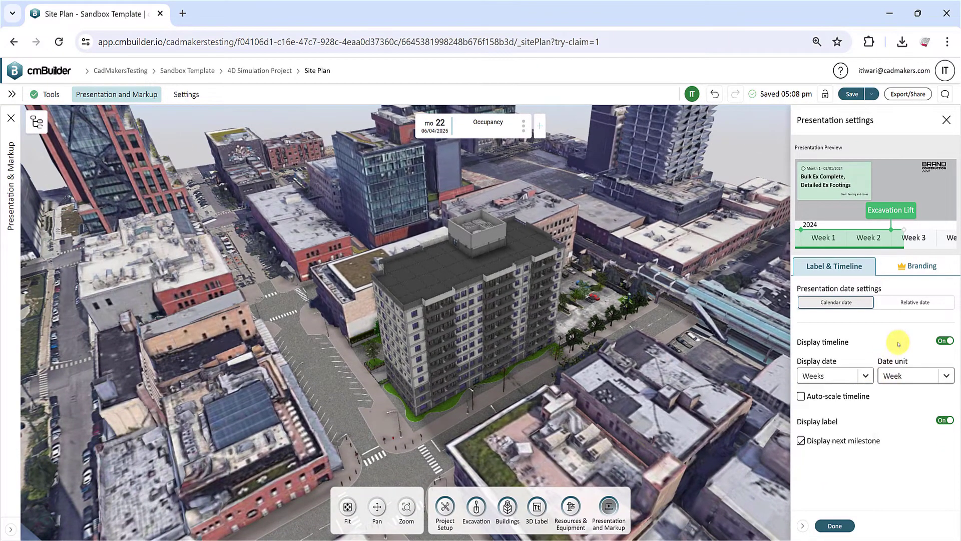
{"action": "left_click", "coordinate": [943, 375]}
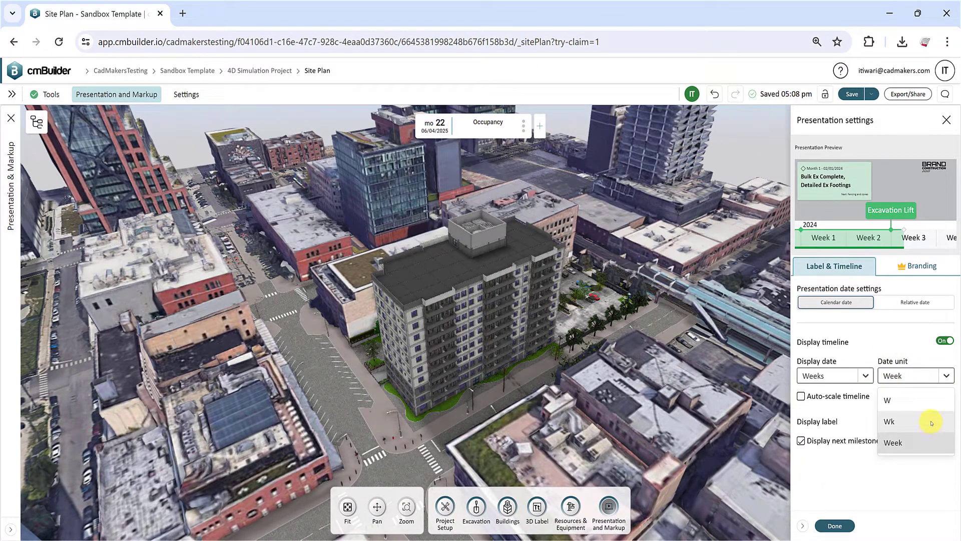
{"action": "left_click", "coordinate": [931, 421]}
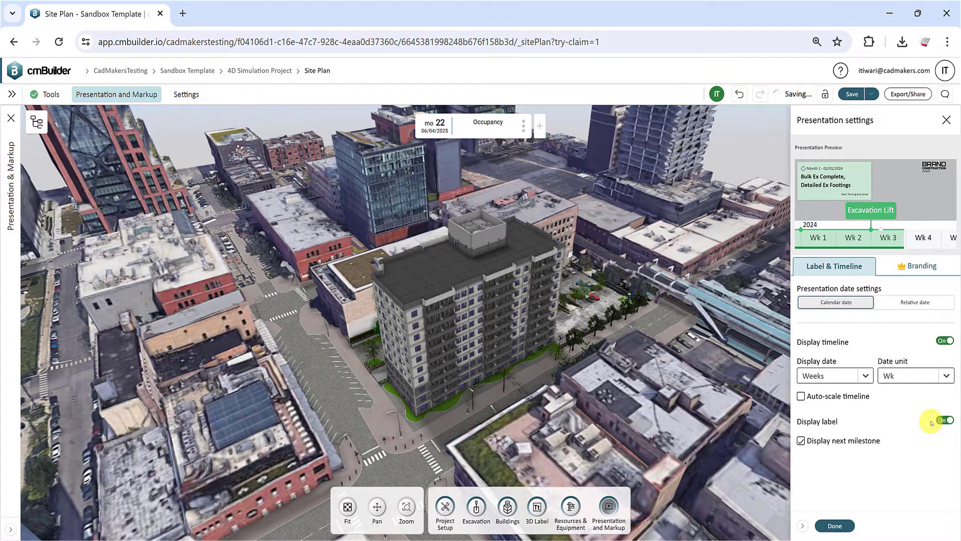
- Enable Auto-scale timeline and keep Display next milestone and Display label on
{"action": "left_click", "coordinate": [801, 397]}
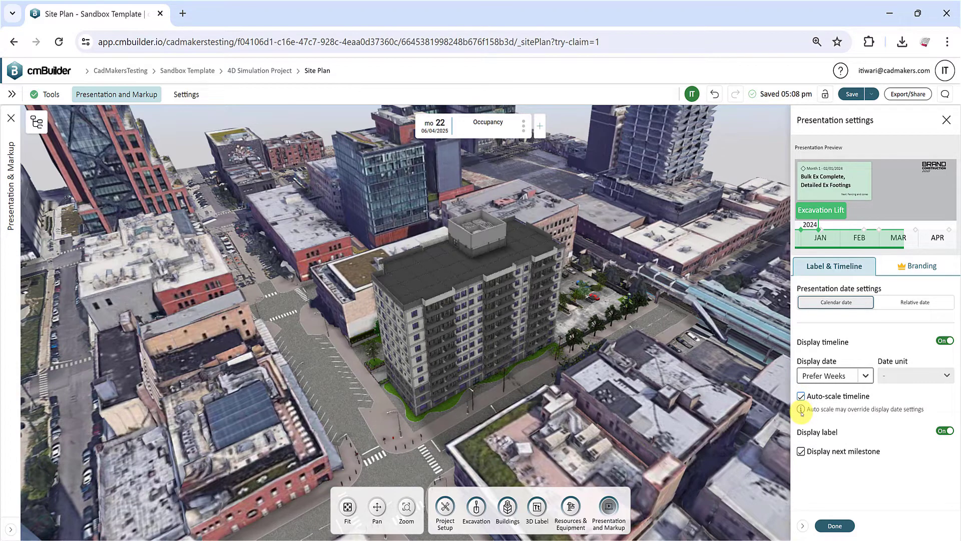
{"action": "left_click", "coordinate": [801, 397]}
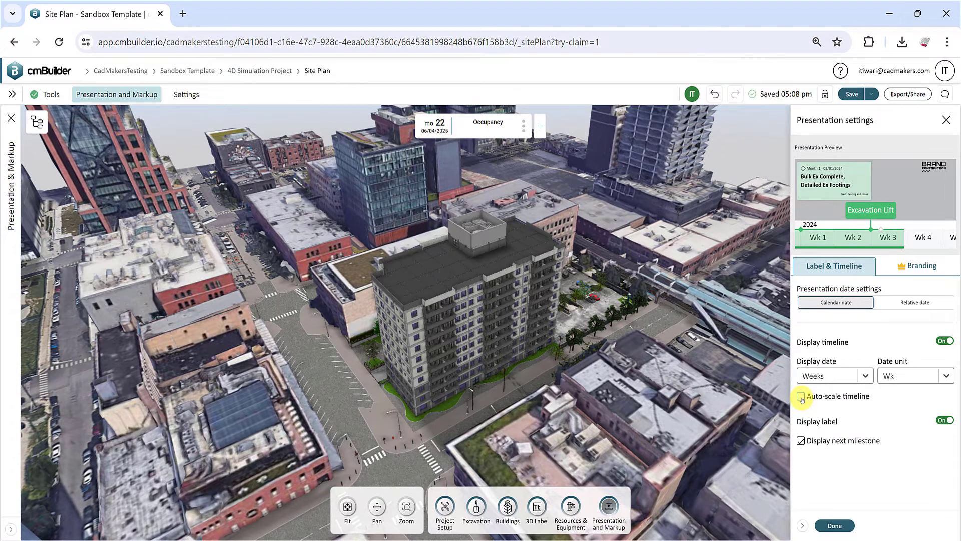
{"action": "left_click", "coordinate": [801, 396]}
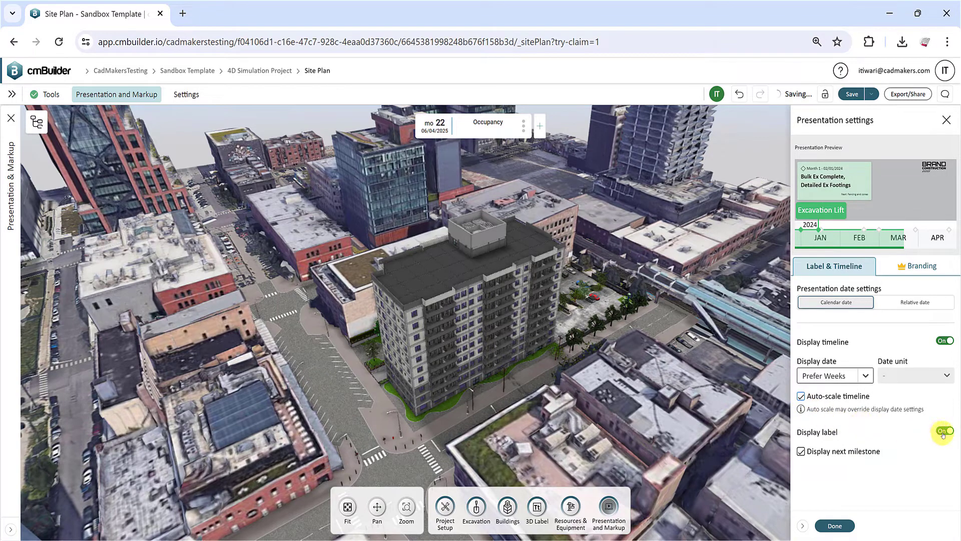
{"action": "left_click", "coordinate": [801, 452]}
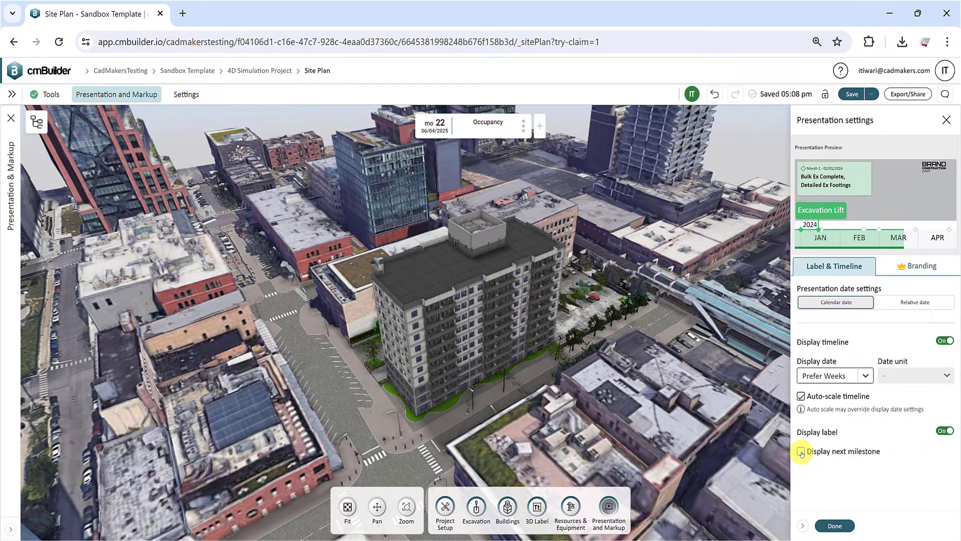
{"action": "left_click", "coordinate": [802, 452]}
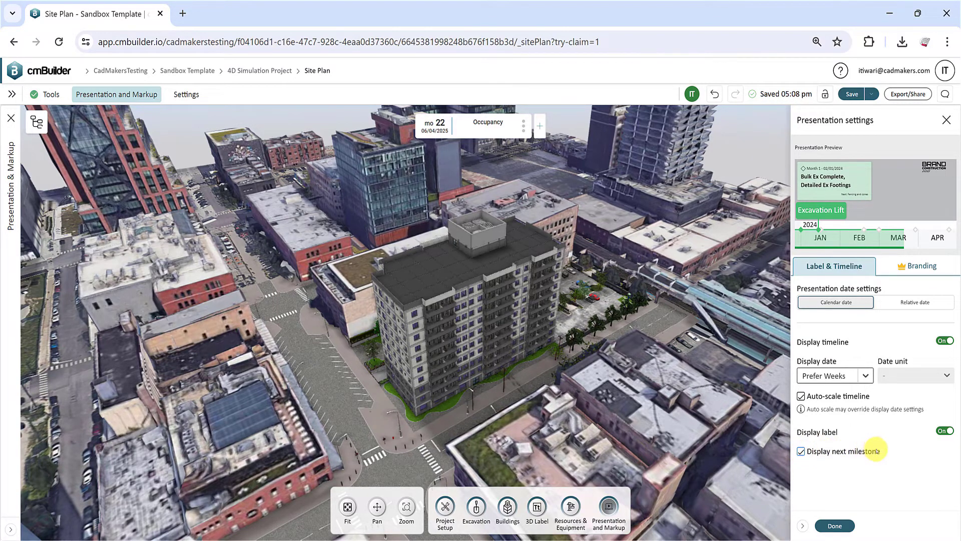
{"action": "left_click", "coordinate": [944, 432]}
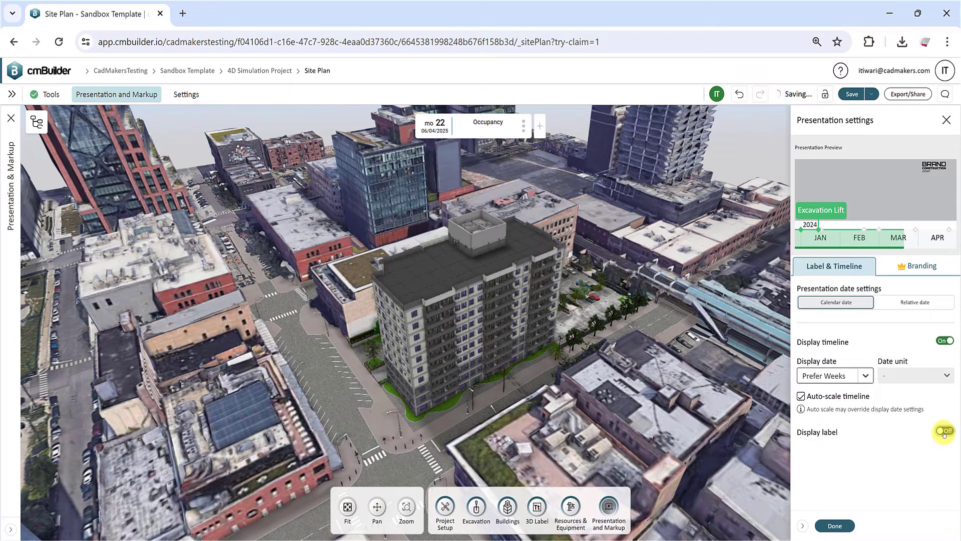
{"action": "left_click", "coordinate": [944, 431]}
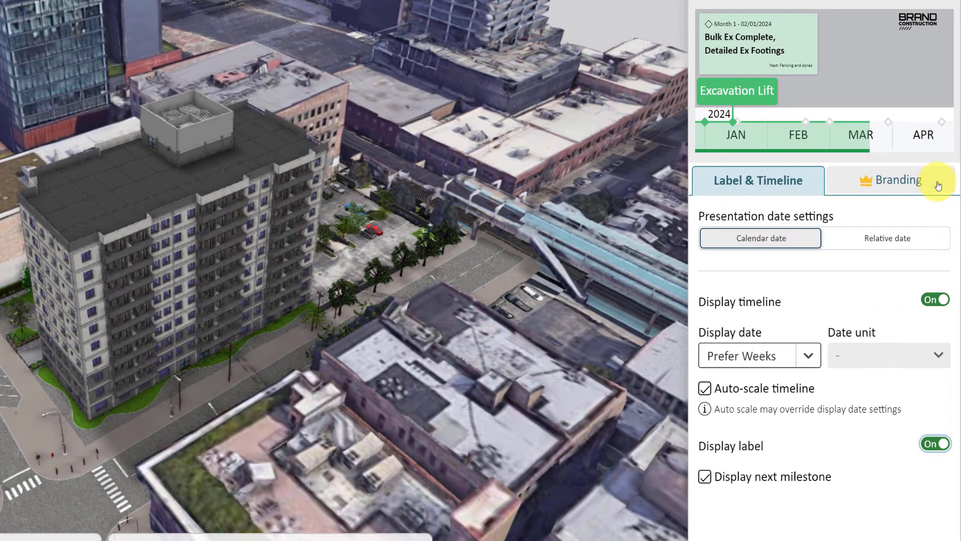
- Give the Branding label background a custom light blue-teal colour, keeping the logo displayed
{"action": "left_click", "coordinate": [938, 186]}
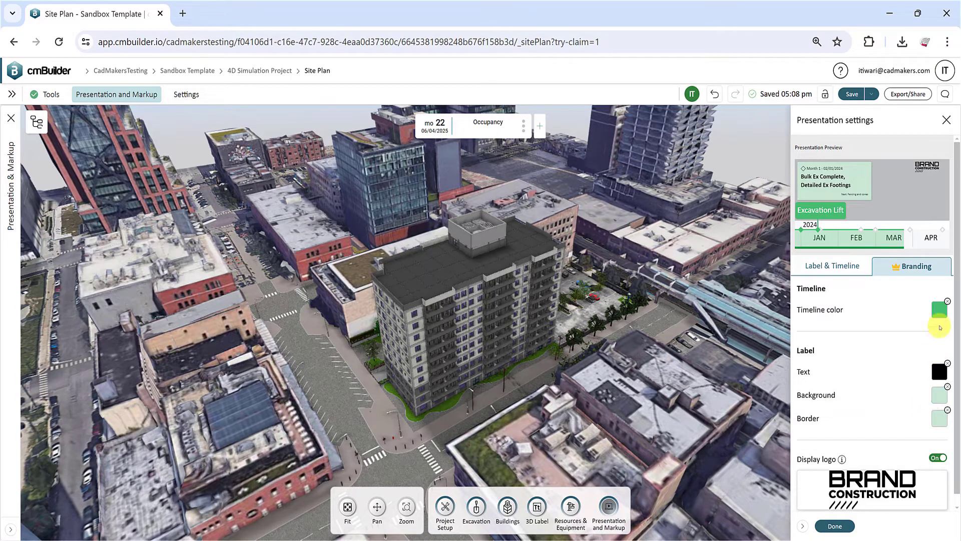
{"action": "left_click", "coordinate": [937, 396]}
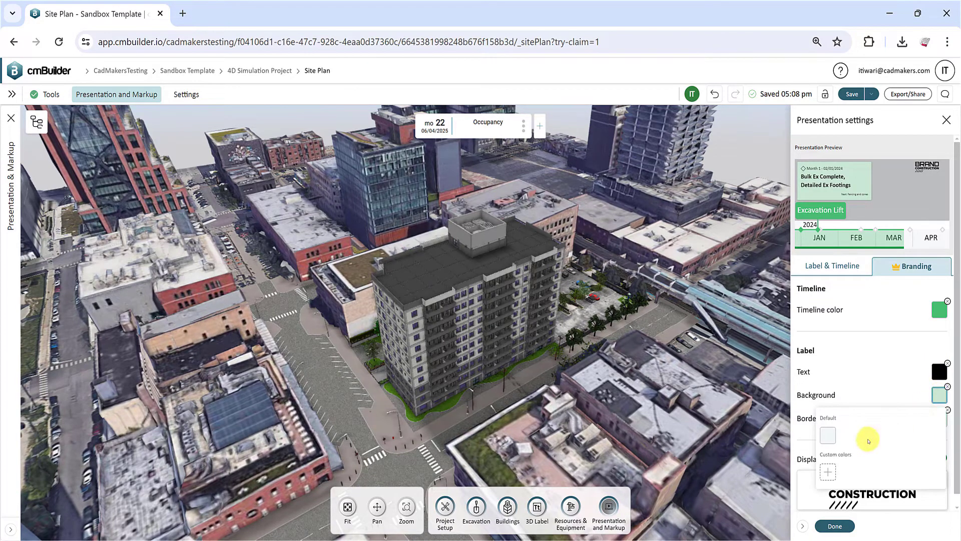
{"action": "left_click", "coordinate": [831, 473]}
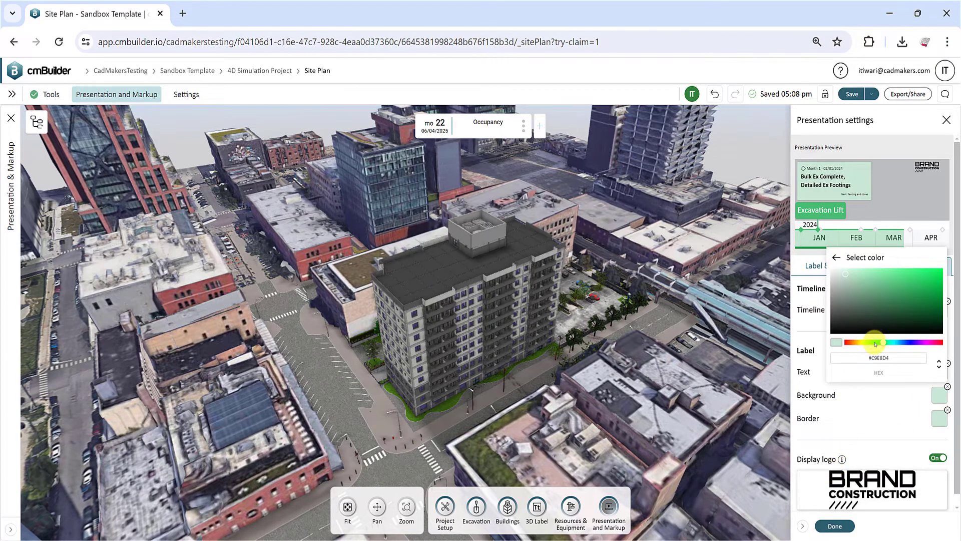
{"action": "left_click_drag", "start_coordinate": [881, 342], "coordinate": [901, 343]}
{"action": "left_click", "coordinate": [886, 406]}
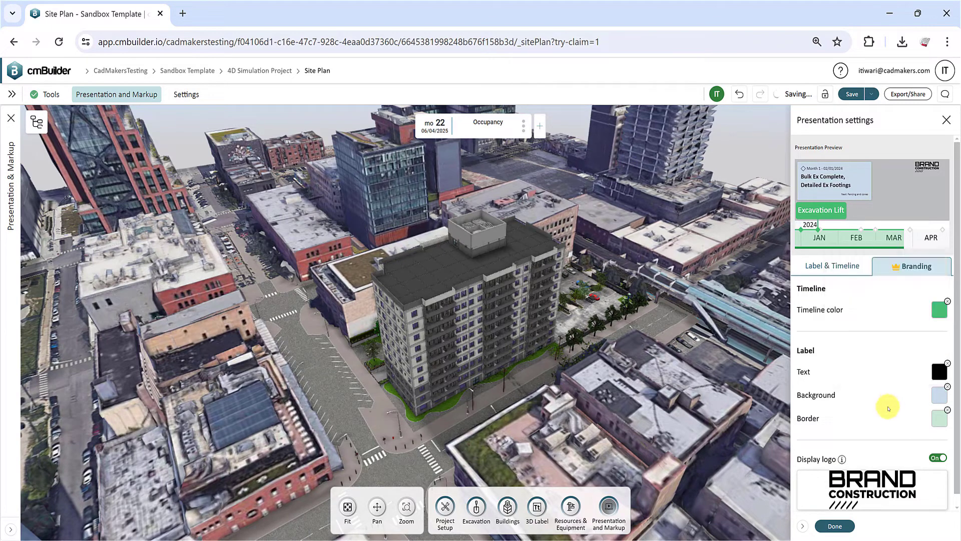
{"action": "left_click", "coordinate": [937, 459]}
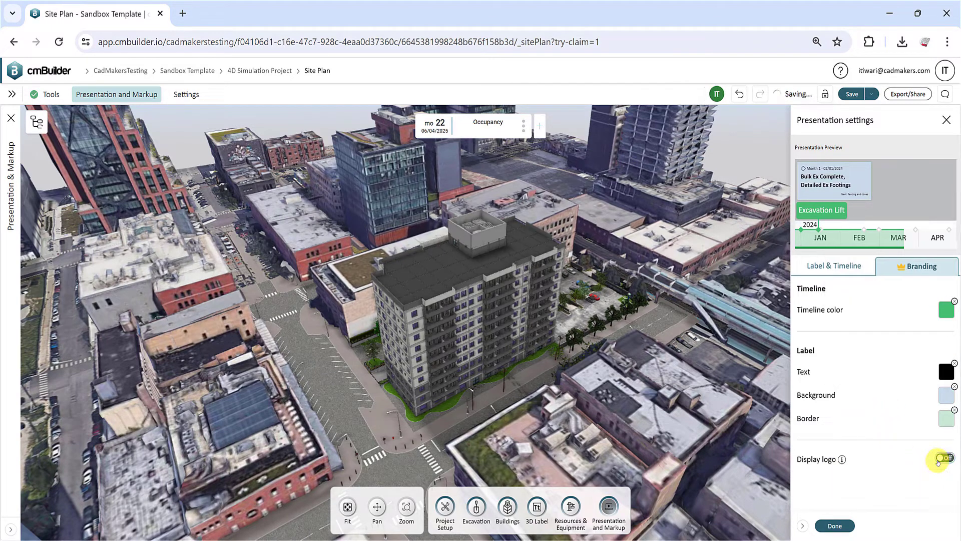
{"action": "left_click", "coordinate": [942, 458]}
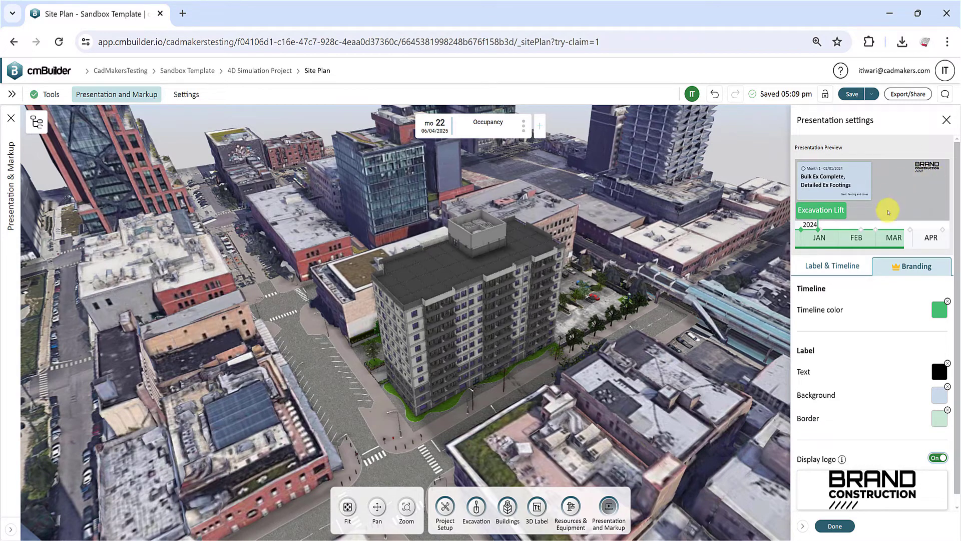
{"action": "left_click", "coordinate": [833, 266]}
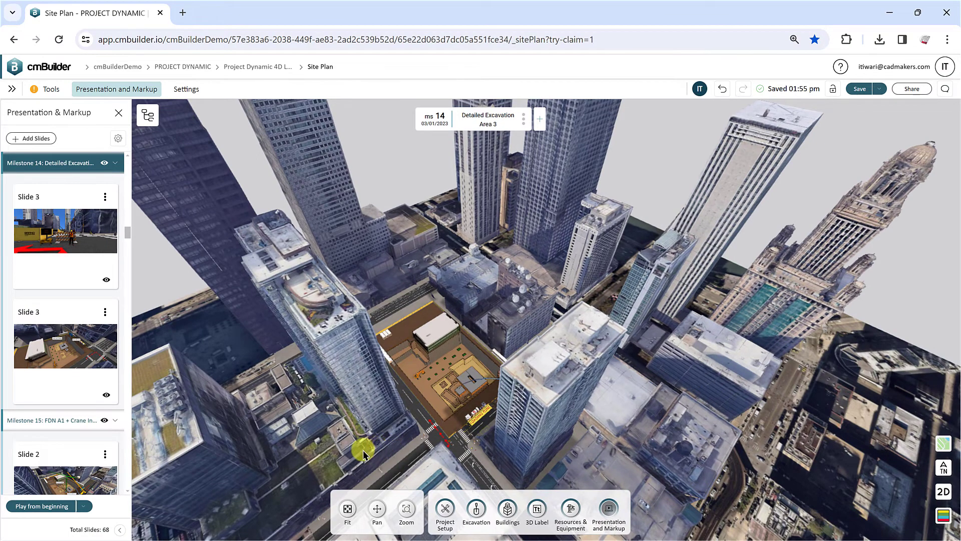
- Play from the beginning, jumping through Bulk Excavation Lift 3, FDN Core & Tower Crane Footings, May
{"action": "left_click", "coordinate": [48, 506]}
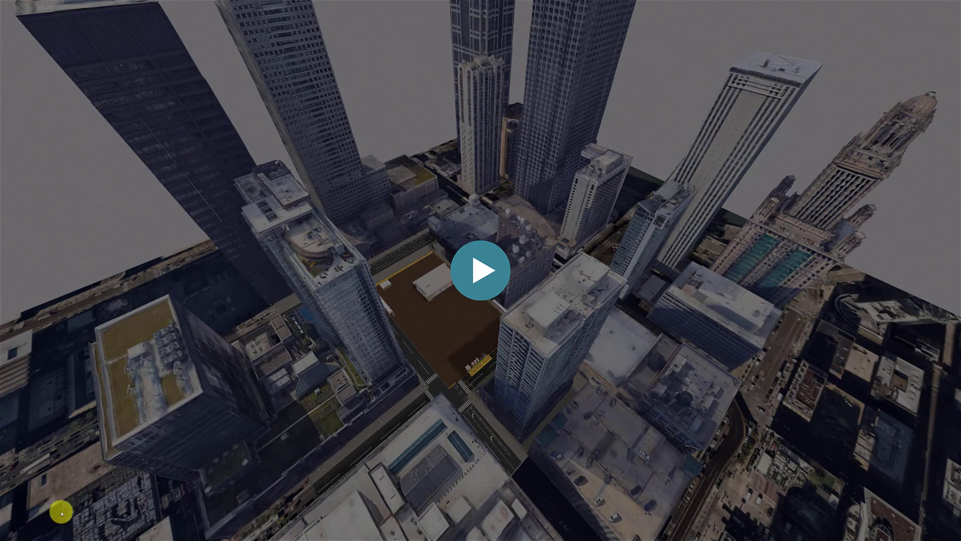
{"action": "left_click", "coordinate": [482, 273]}
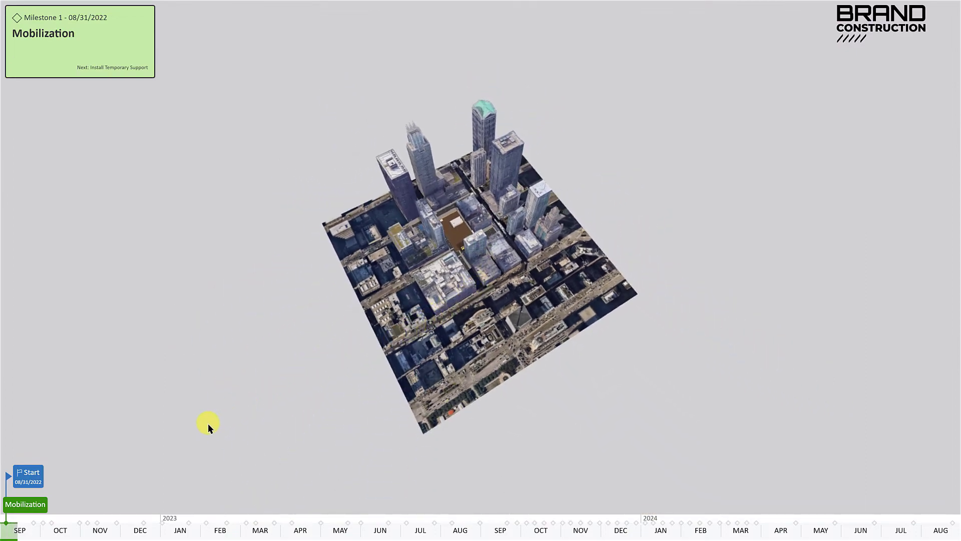
{"action": "mouse_move", "coordinate": [47, 530]}
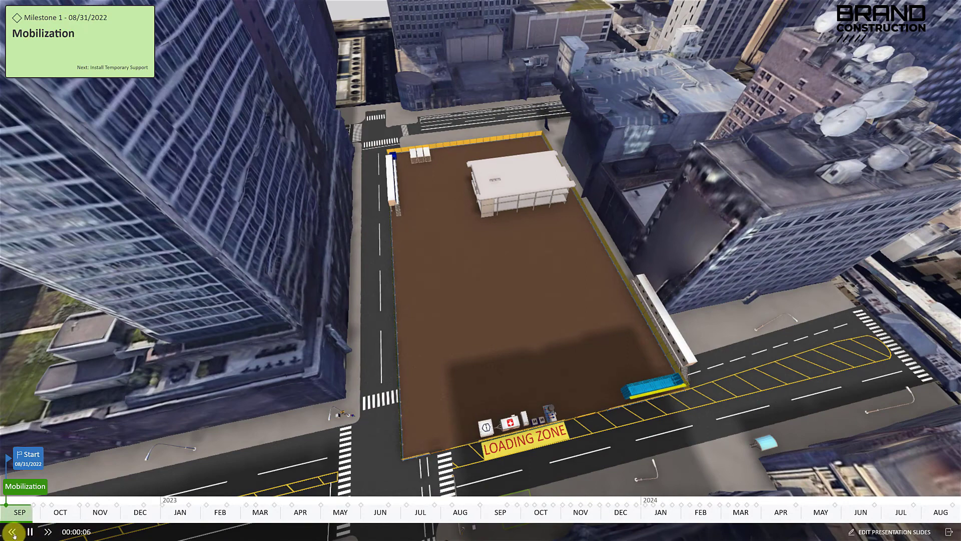
{"action": "left_click", "coordinate": [114, 507]}
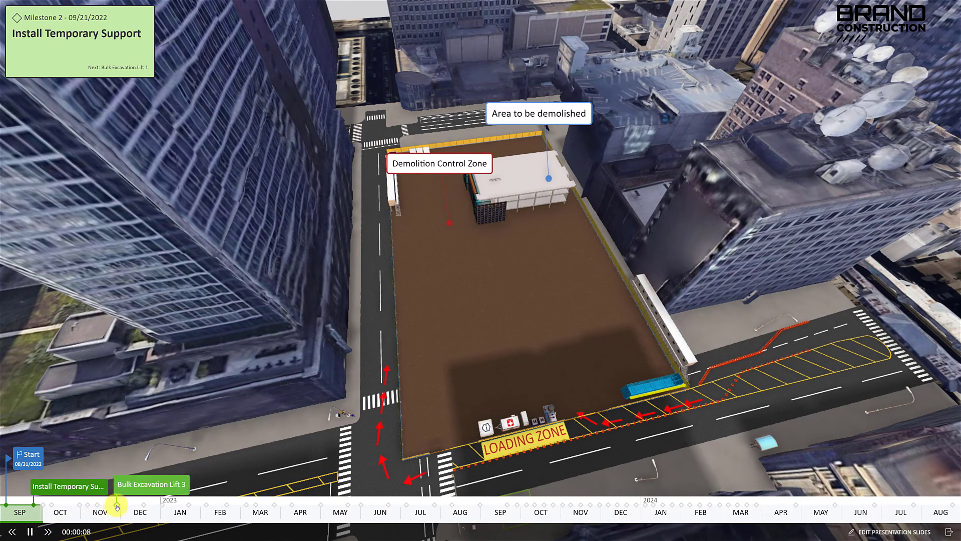
{"action": "left_click", "coordinate": [226, 505]}
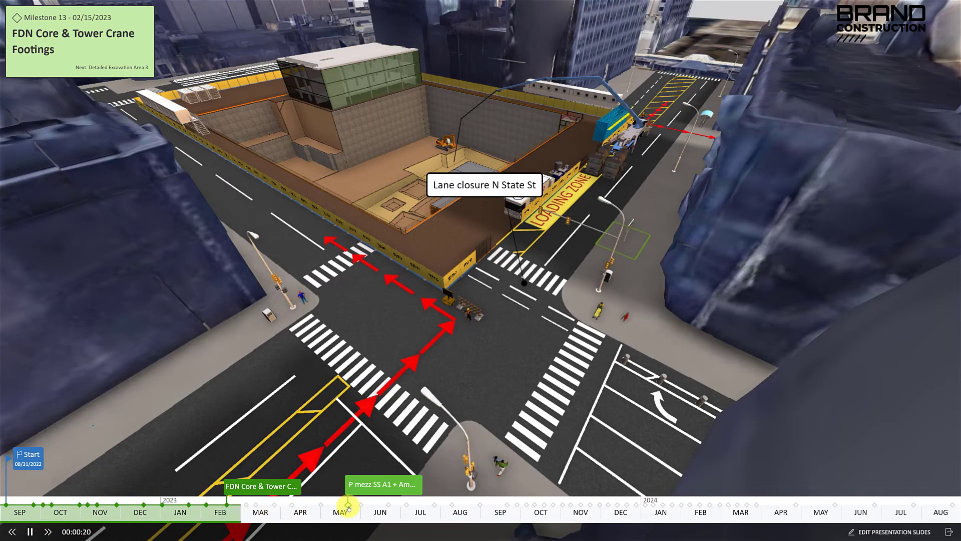
{"action": "left_click", "coordinate": [349, 505]}
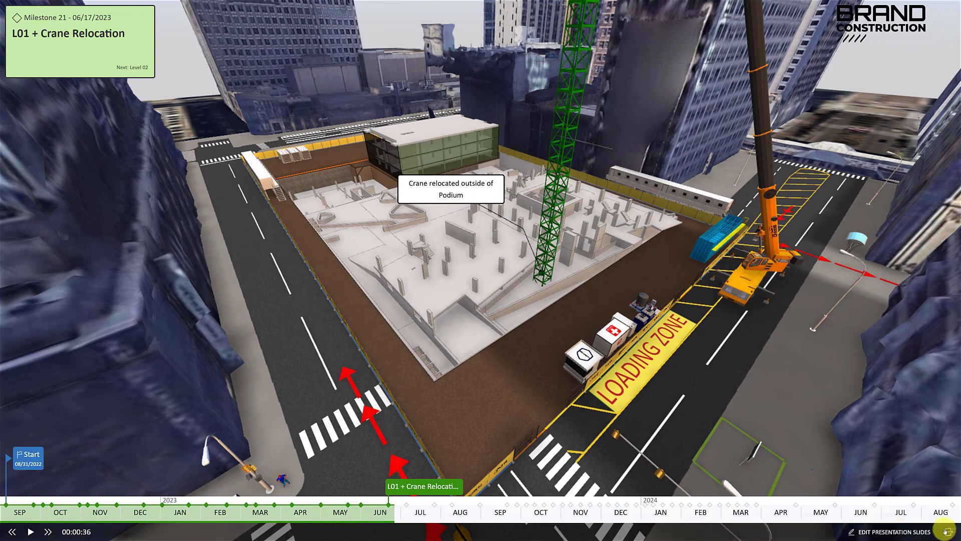
- Exit playback to slide editing and glance at the Play from beginning options
{"action": "left_click", "coordinate": [907, 533]}
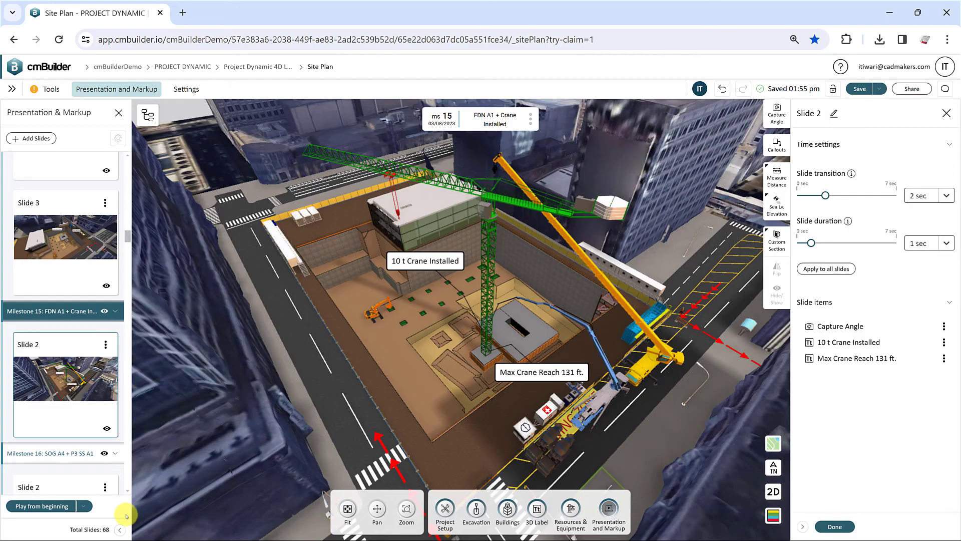
{"action": "left_click", "coordinate": [83, 506]}
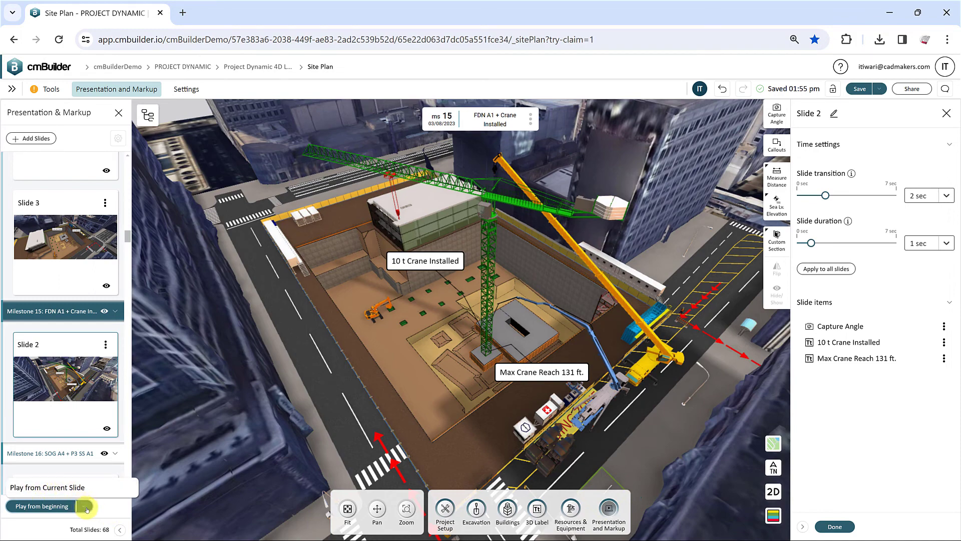
{"action": "left_click", "coordinate": [84, 506]}
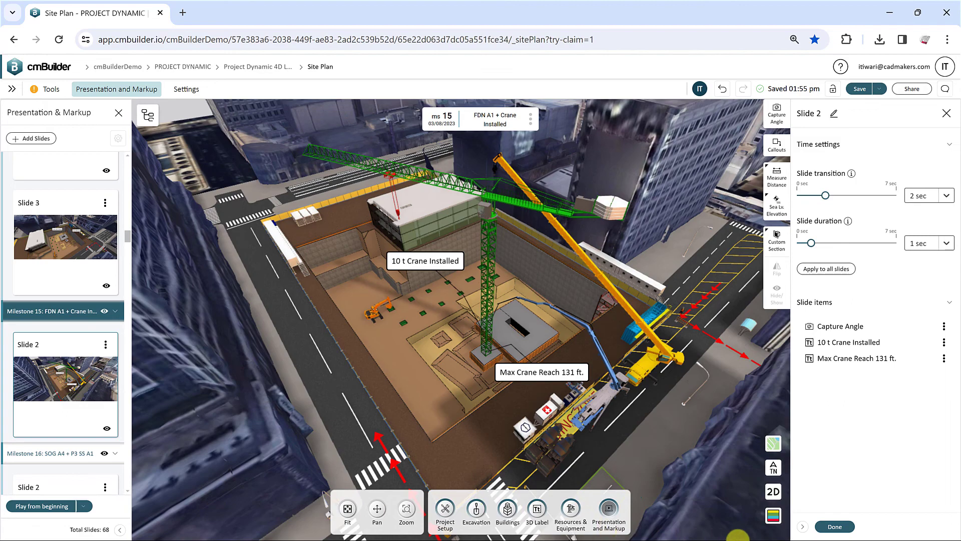